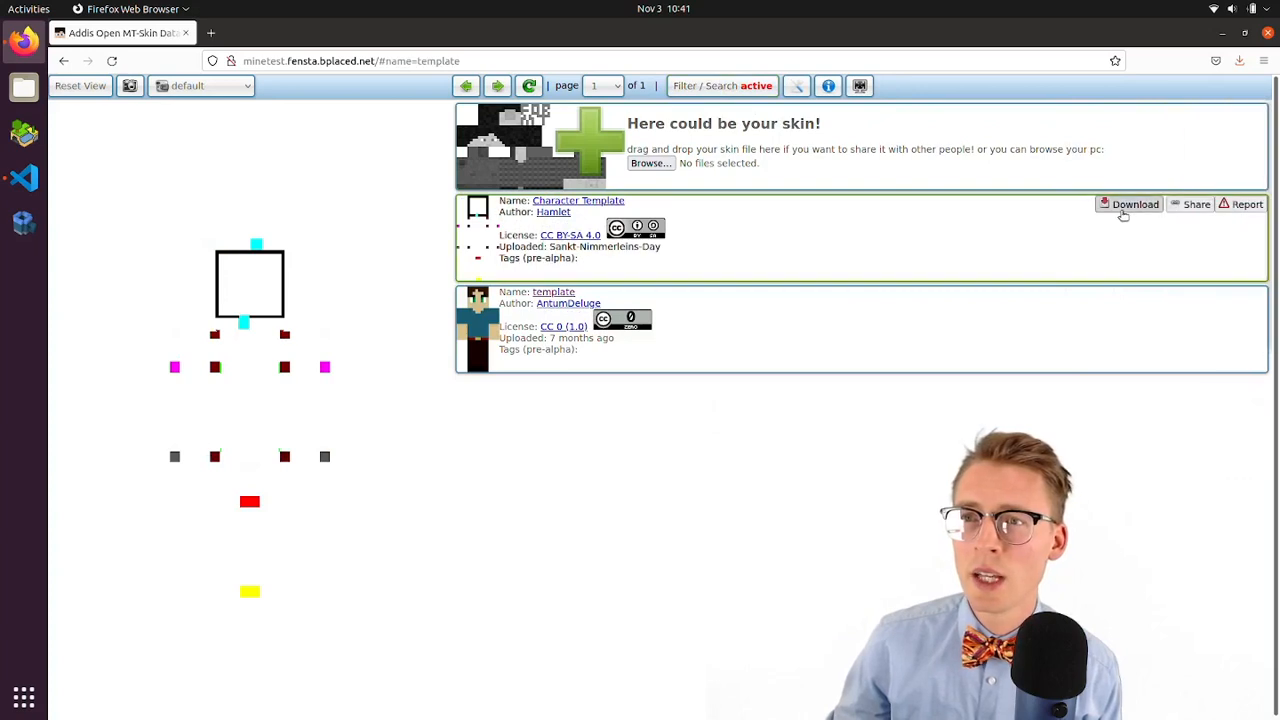
- Download both skins, Character Template and template, saving each as a PNG file
{"action": "left_click", "coordinate": [1130, 204]}
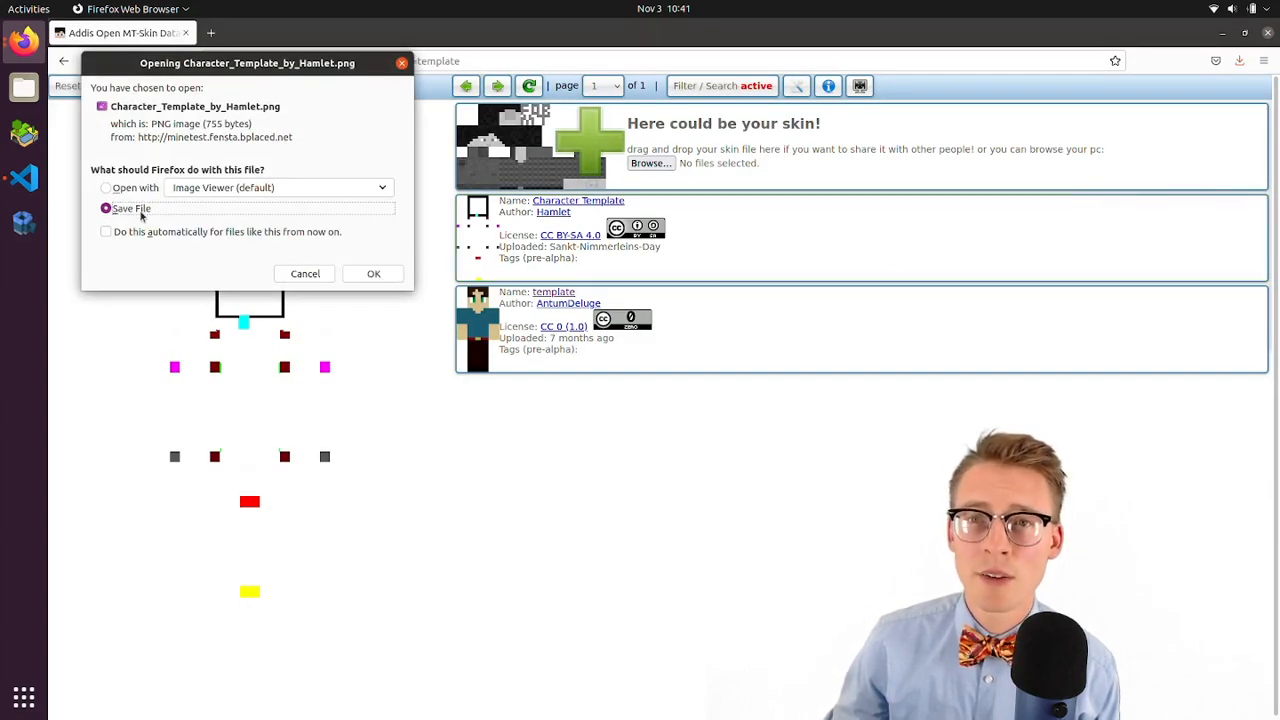
{"action": "left_click", "coordinate": [380, 277]}
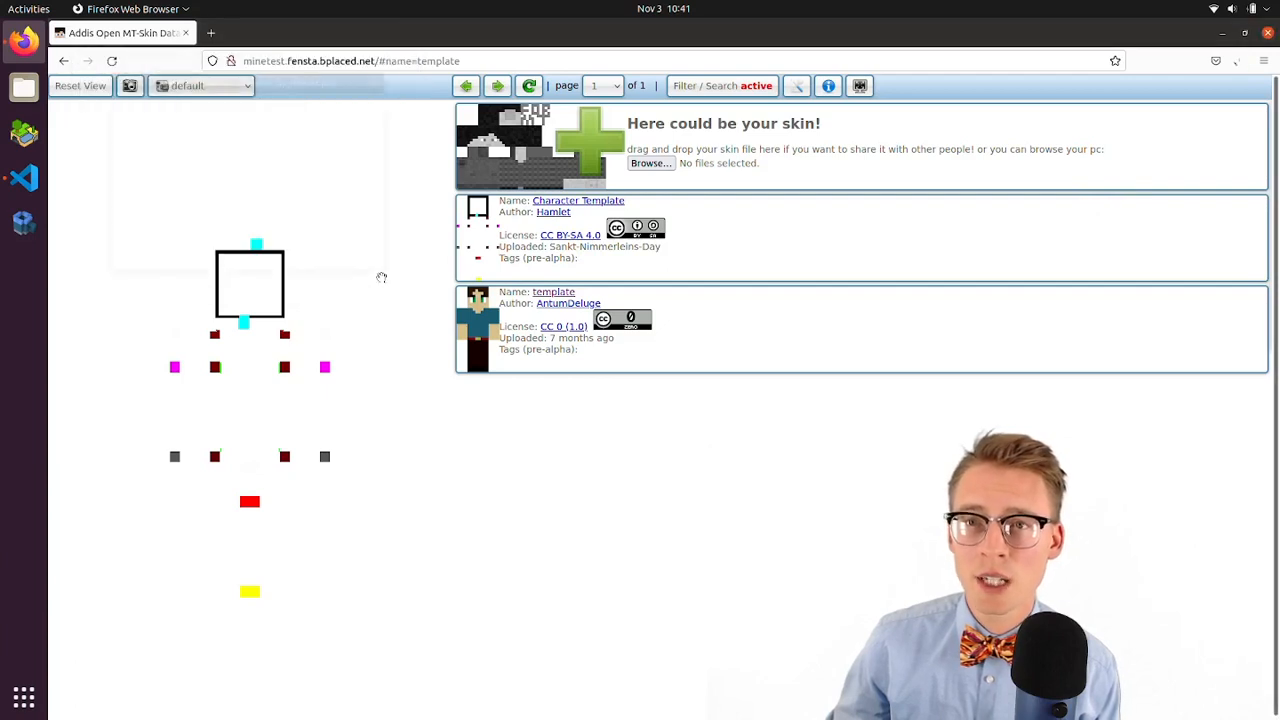
{"action": "left_click", "coordinate": [1114, 298]}
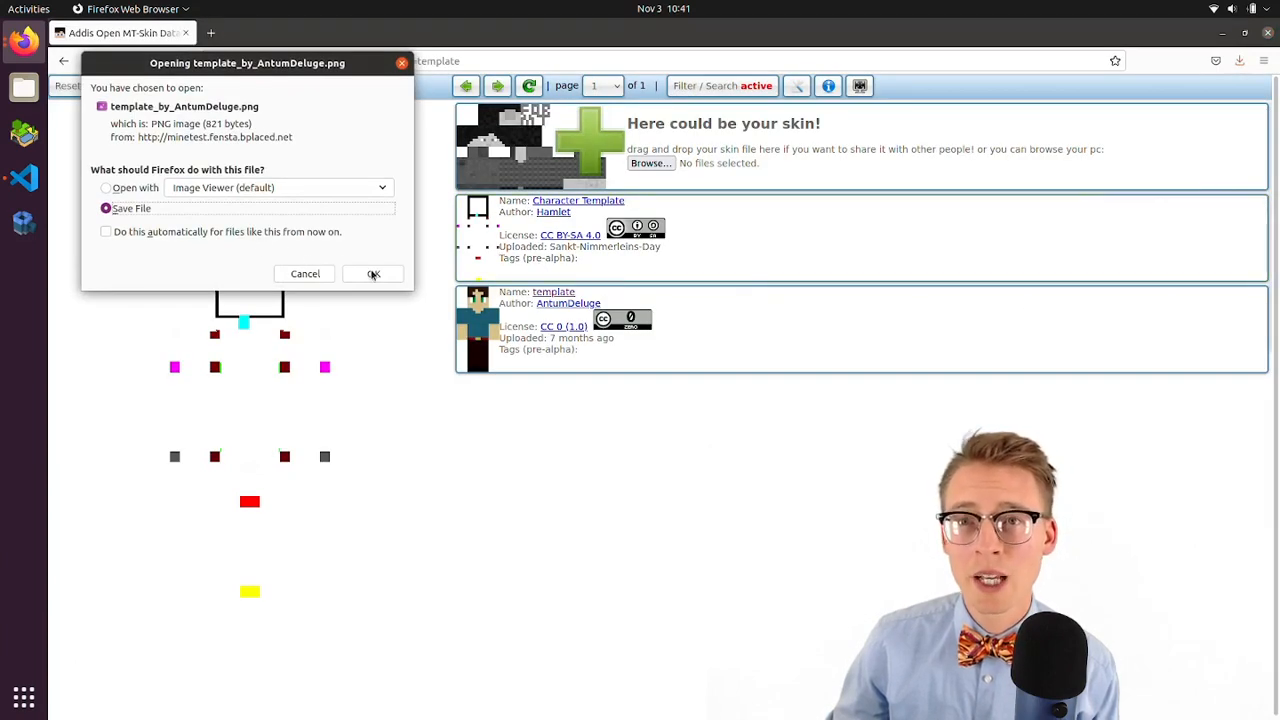
{"action": "left_click", "coordinate": [373, 273]}
{"action": "mouse_move", "coordinate": [458, 316]}
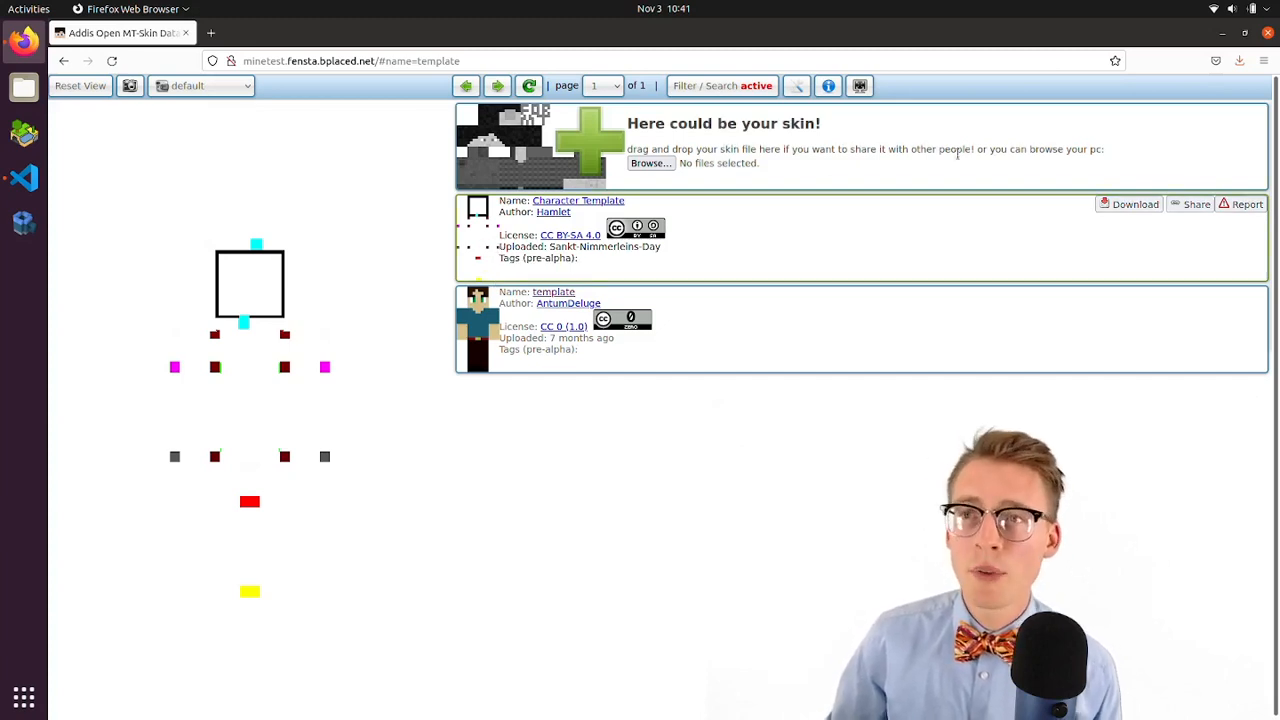
- Minimise the browser and launch GIMP (GNU Image Manipulation Program)
{"action": "left_click", "coordinate": [1221, 37]}
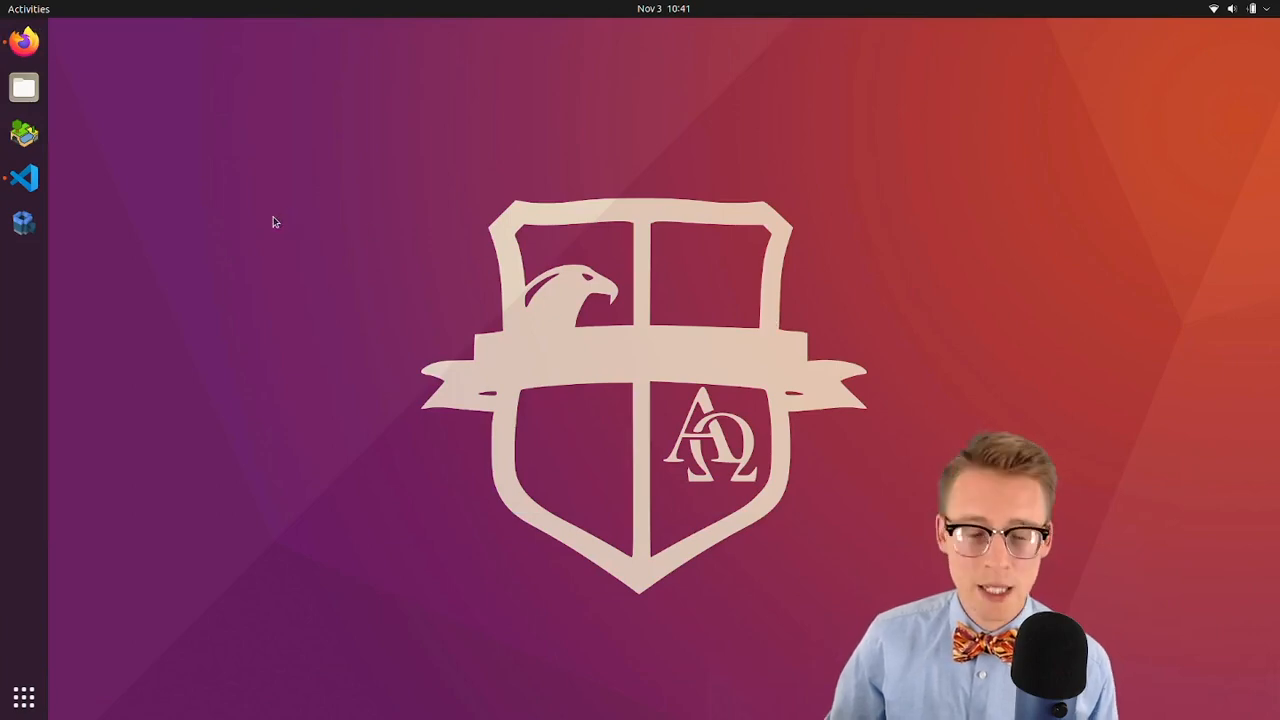
{"action": "key", "text": "super"}
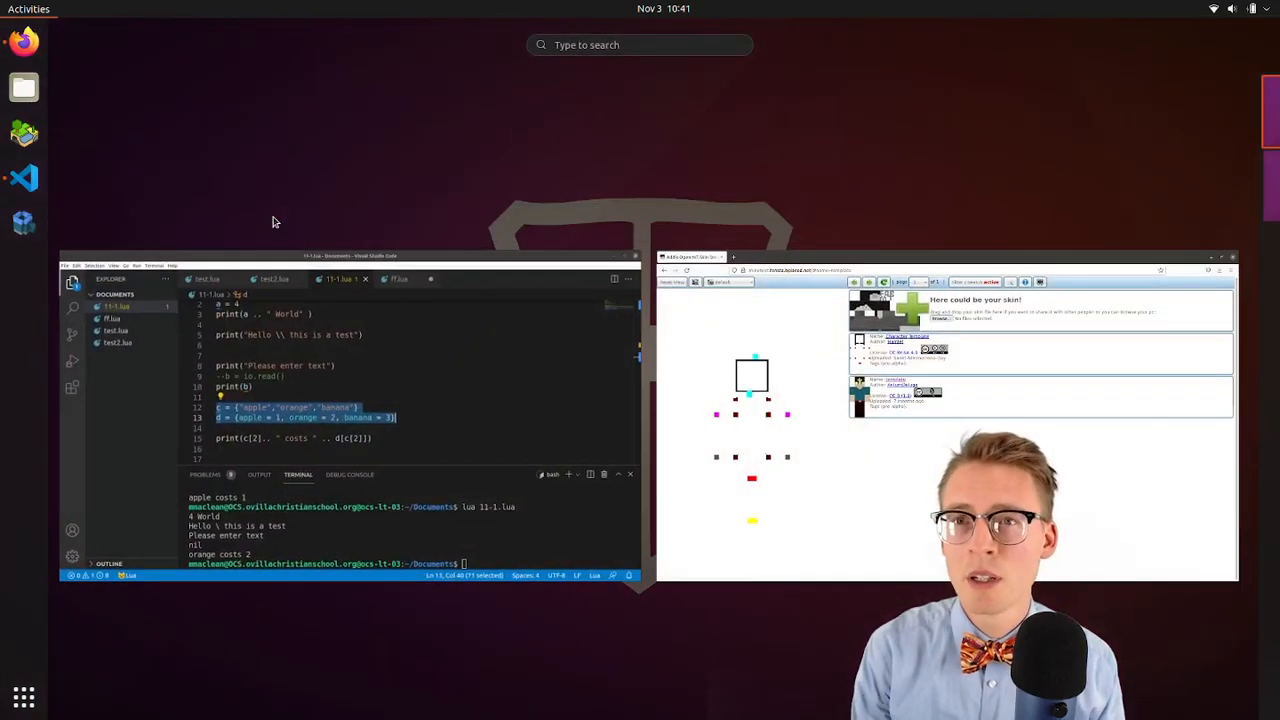
{"action": "type", "text": "gimp"}
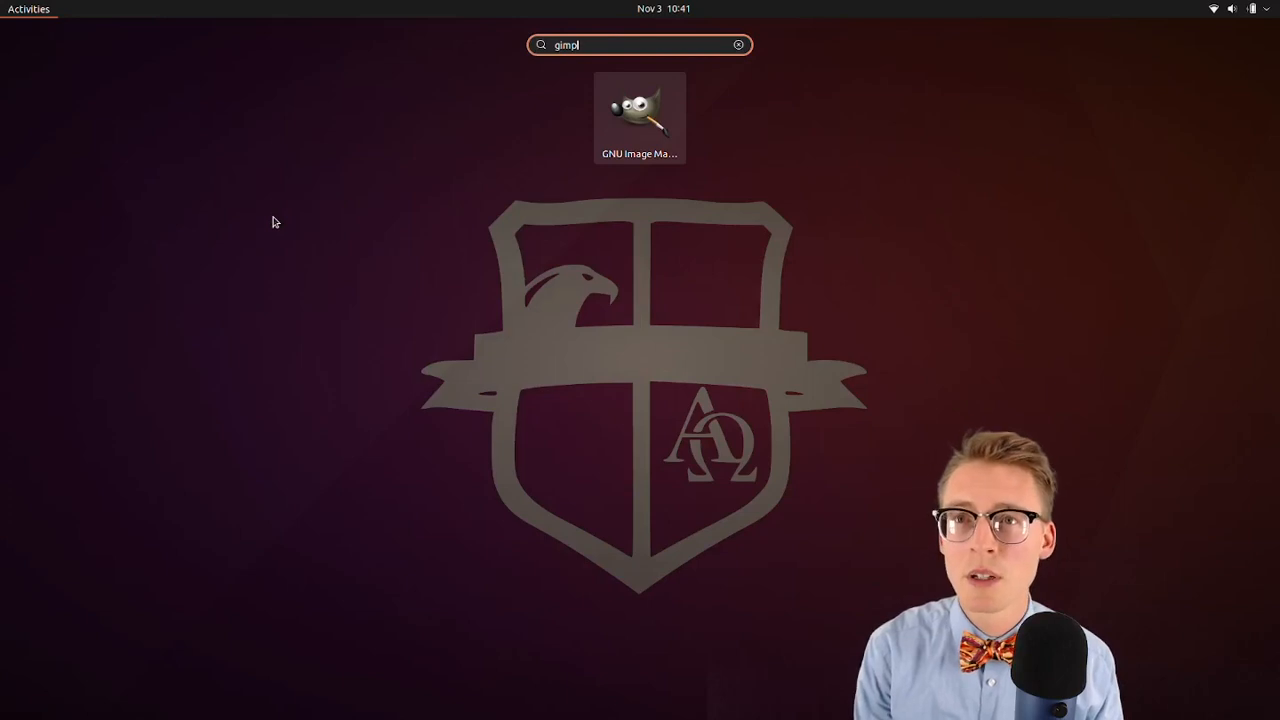
{"action": "key", "text": "Return"}
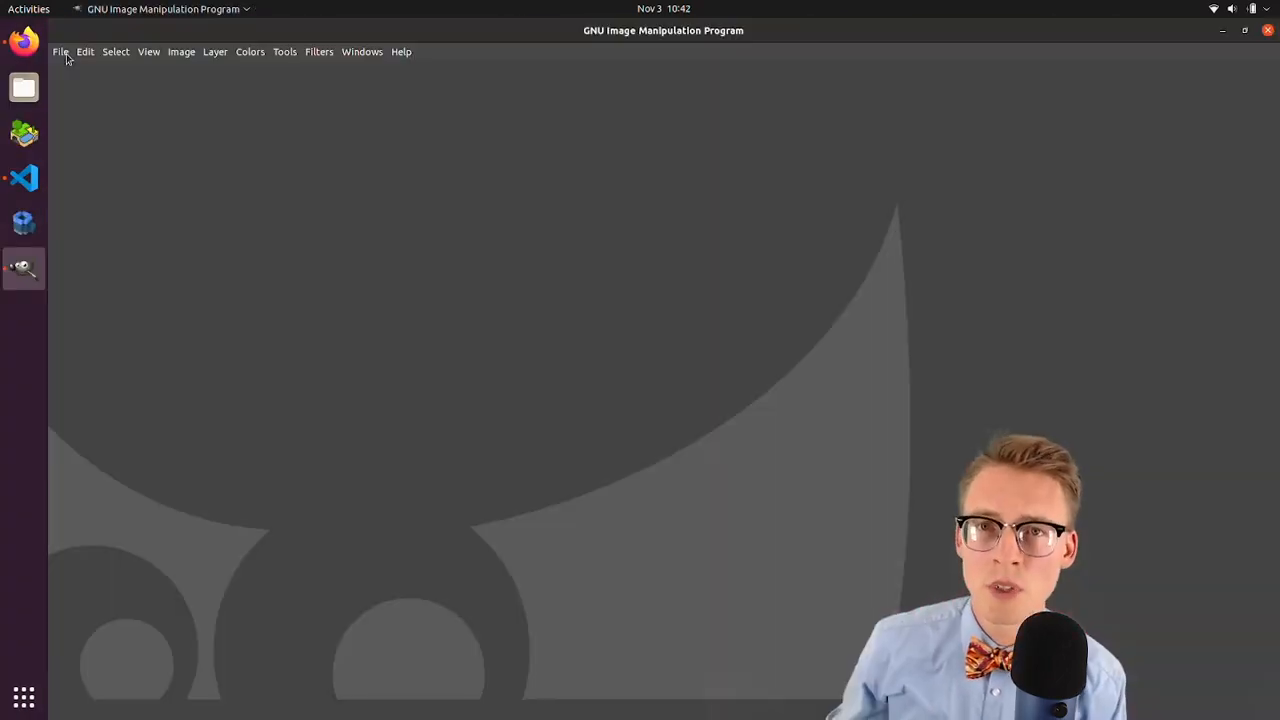
- Open Character_Template_by_Hamlet(1).png from the home folder's Downloads directory
{"action": "left_click", "coordinate": [60, 51]}
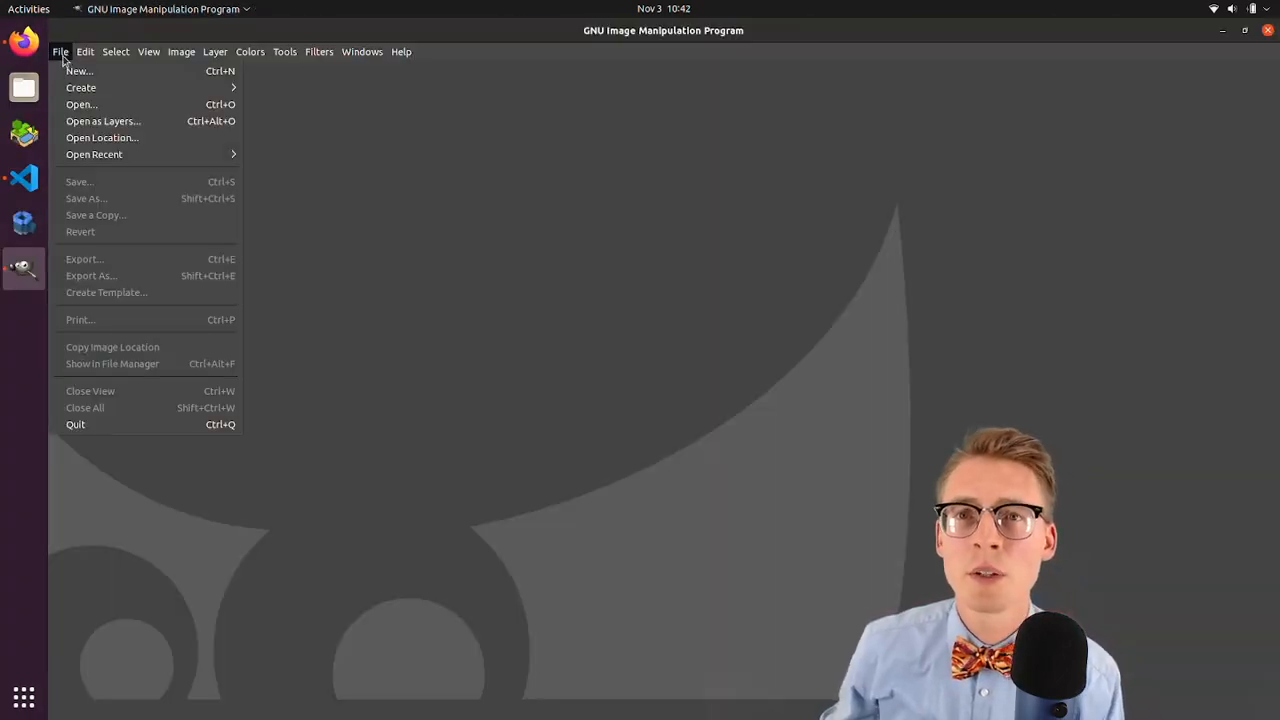
{"action": "left_click", "coordinate": [100, 106]}
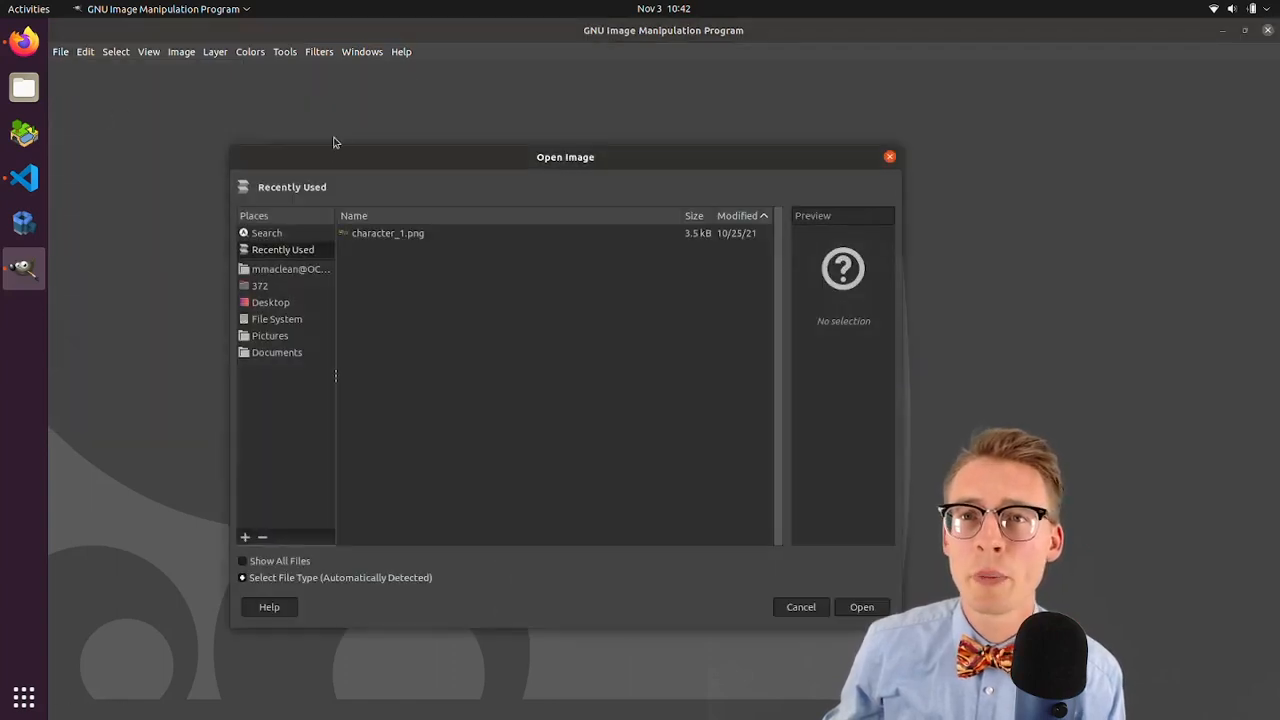
{"action": "left_click", "coordinate": [283, 360]}
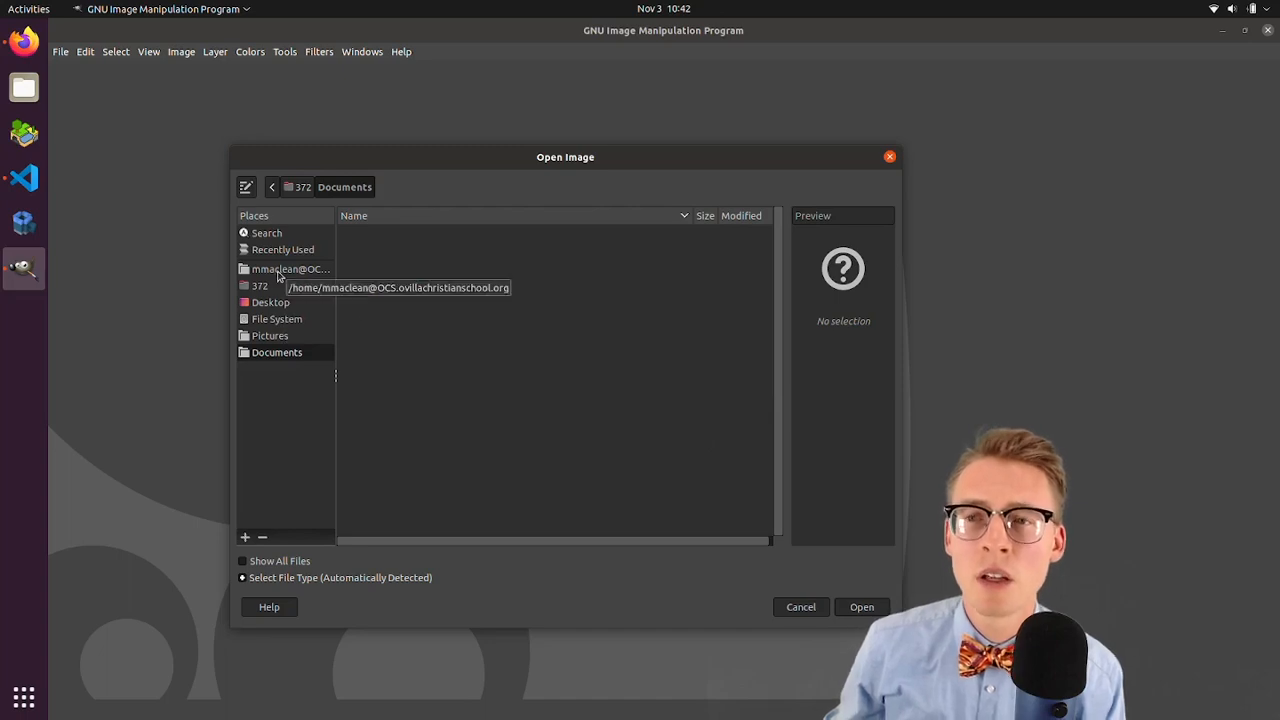
{"action": "left_click", "coordinate": [279, 273]}
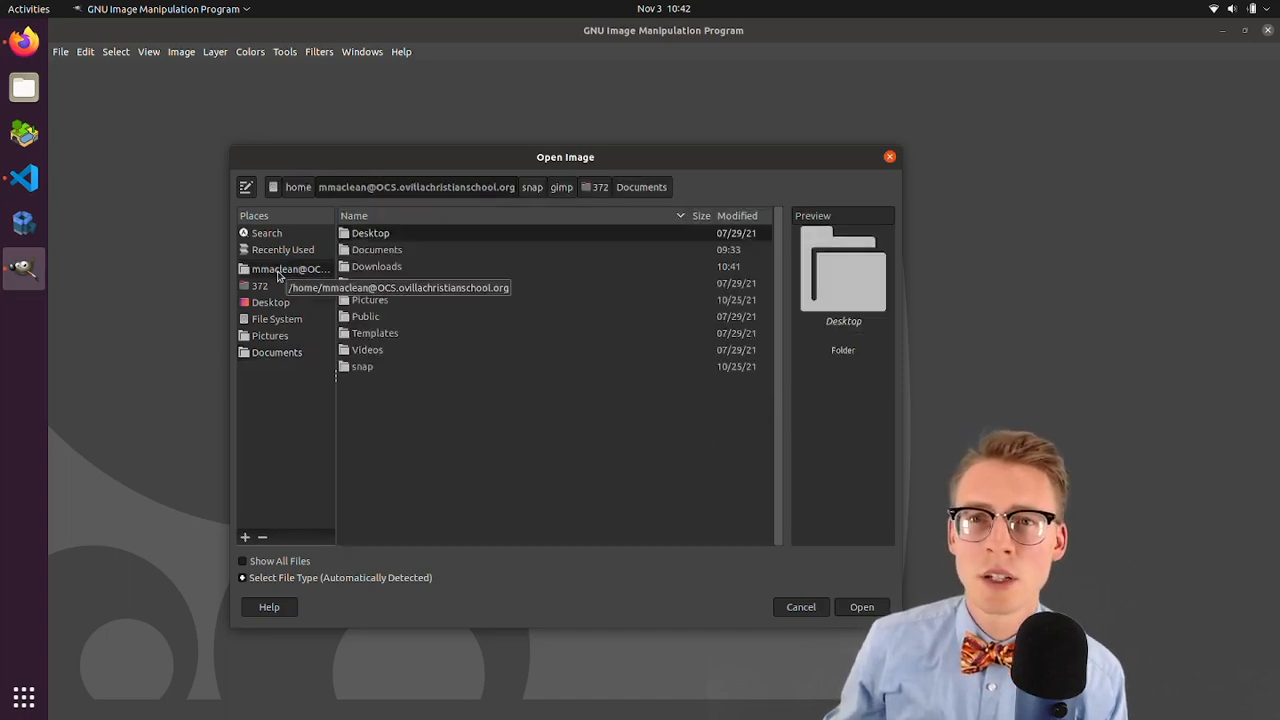
{"action": "left_click", "coordinate": [390, 269]}
{"action": "double_click", "coordinate": [390, 269]}
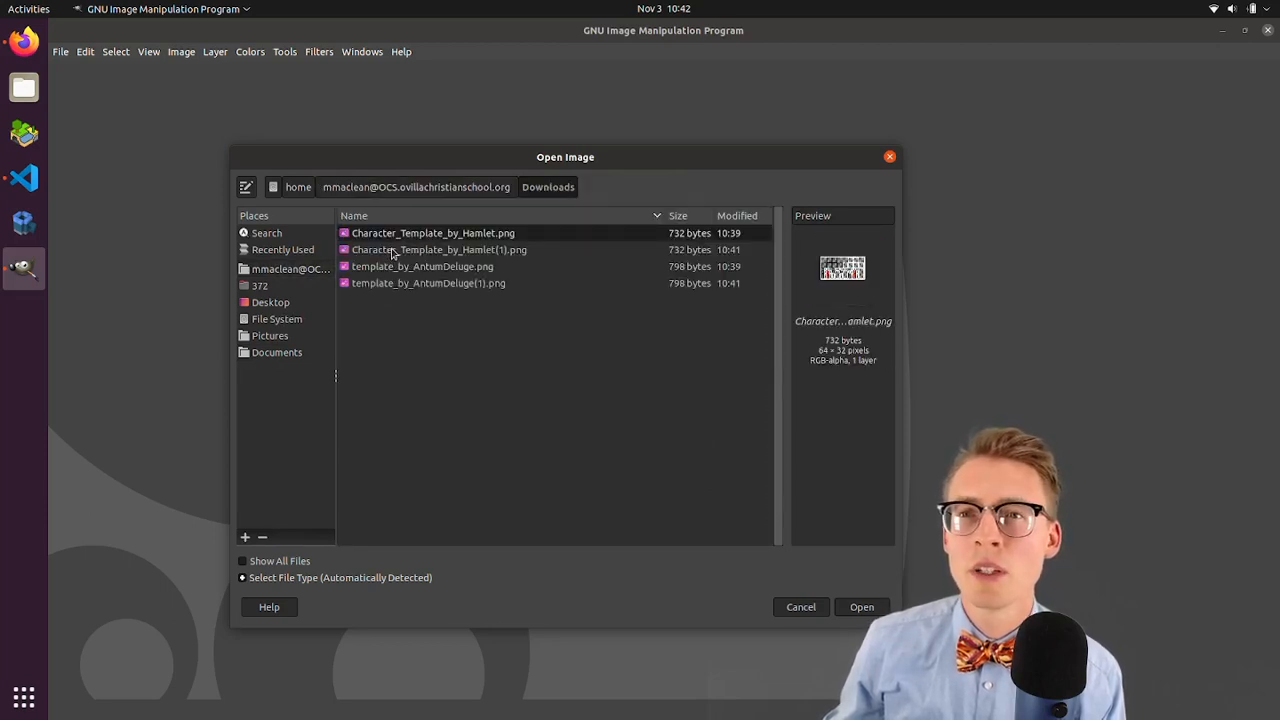
{"action": "double_click", "coordinate": [393, 251]}
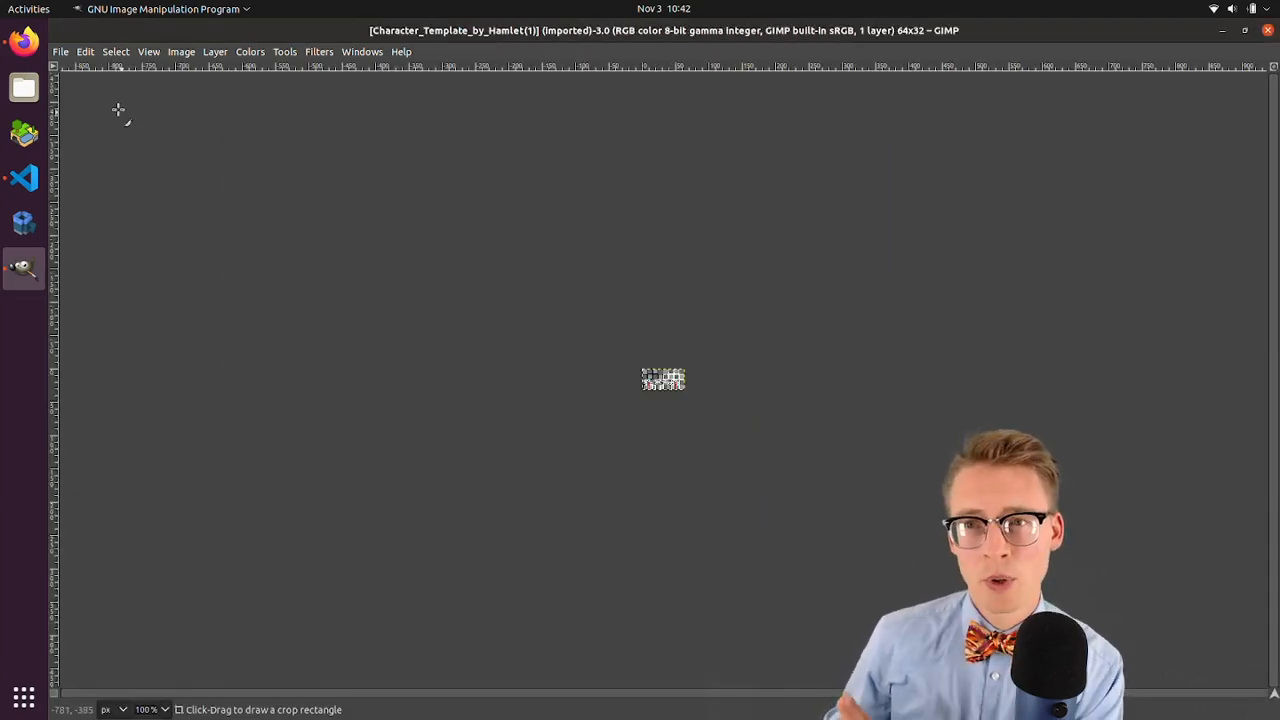
- Add template_by_AntumDeluge(1).png from Downloads to the open image as a layer, and show the hidden docks
{"action": "left_click", "coordinate": [59, 52]}
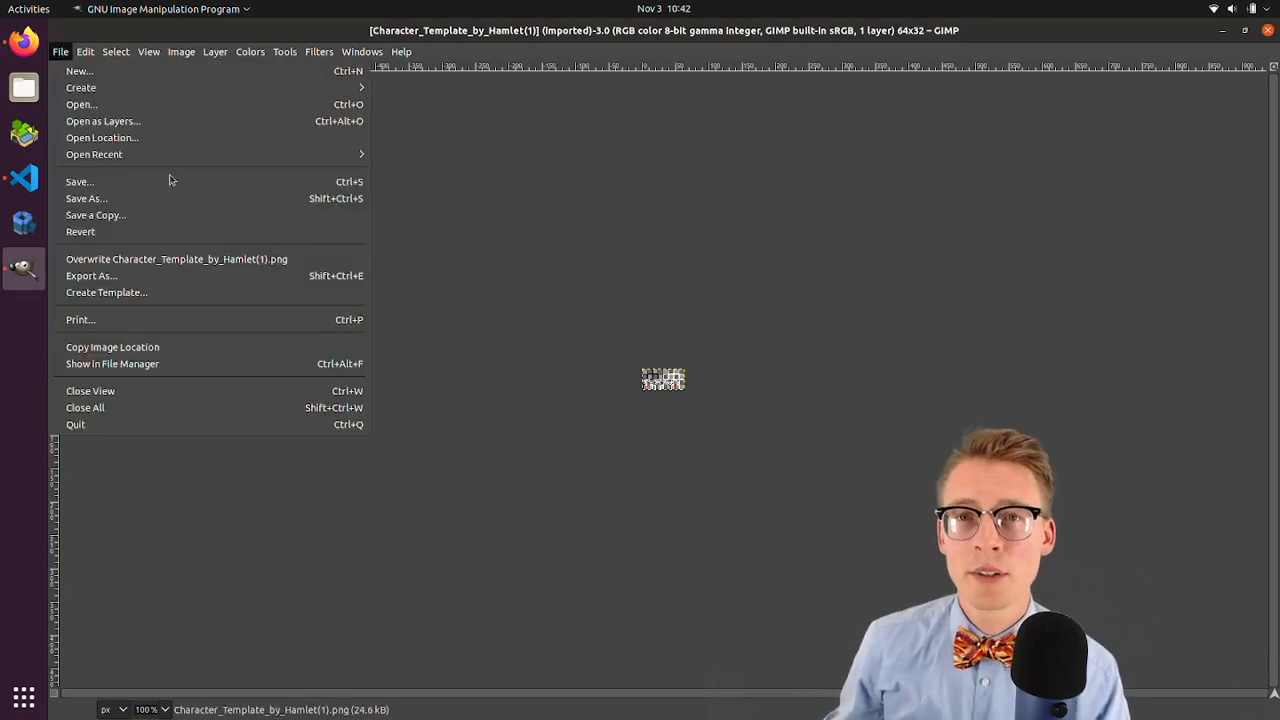
{"action": "left_click", "coordinate": [139, 122]}
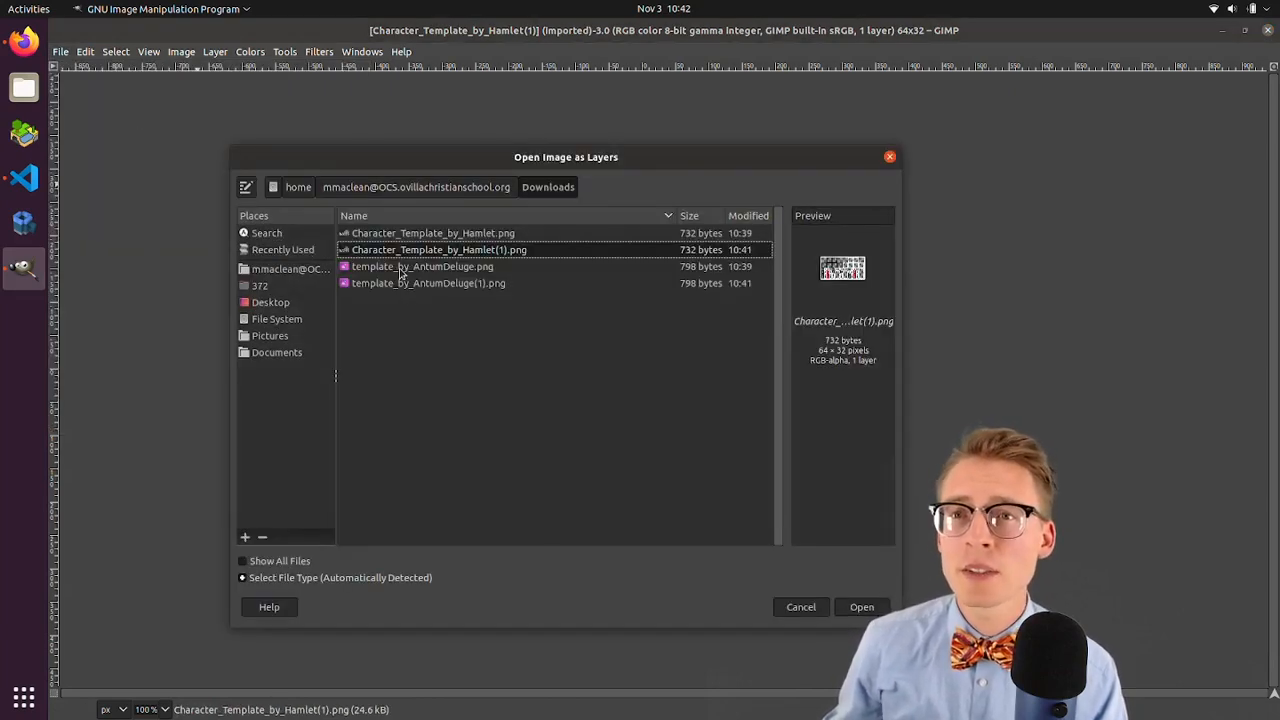
{"action": "double_click", "coordinate": [408, 284]}
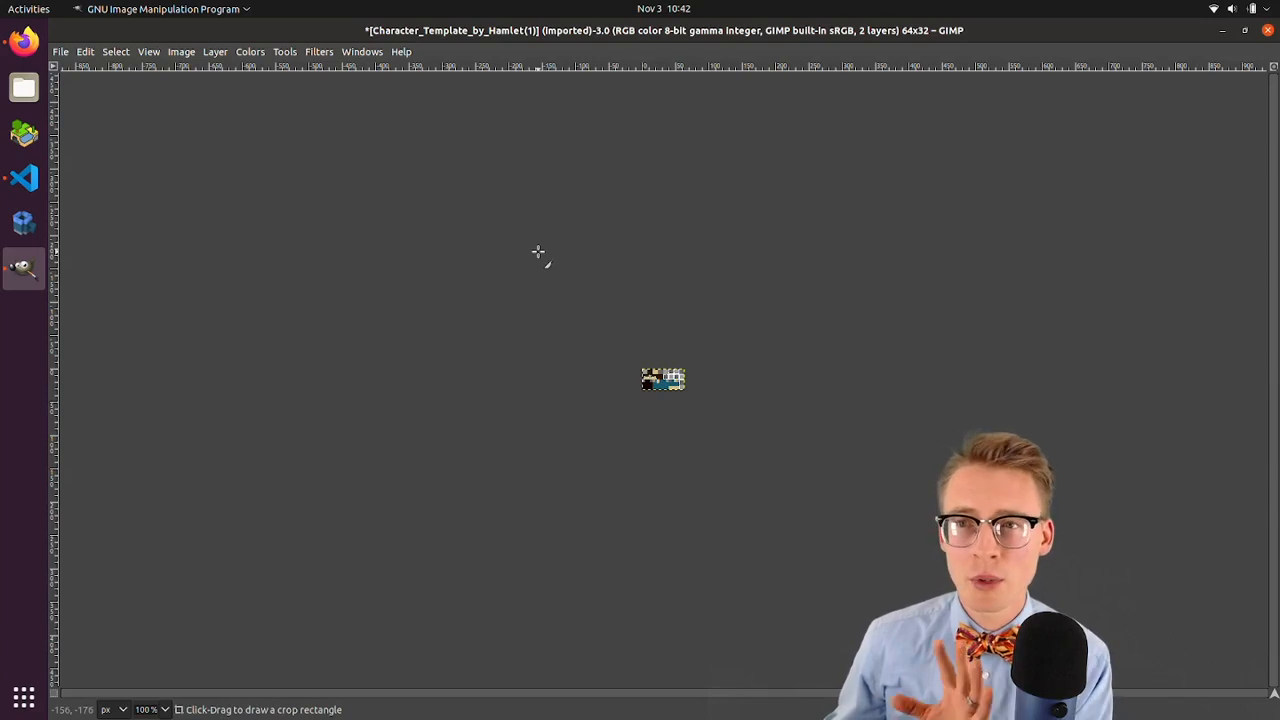
{"action": "left_click", "coordinate": [372, 55]}
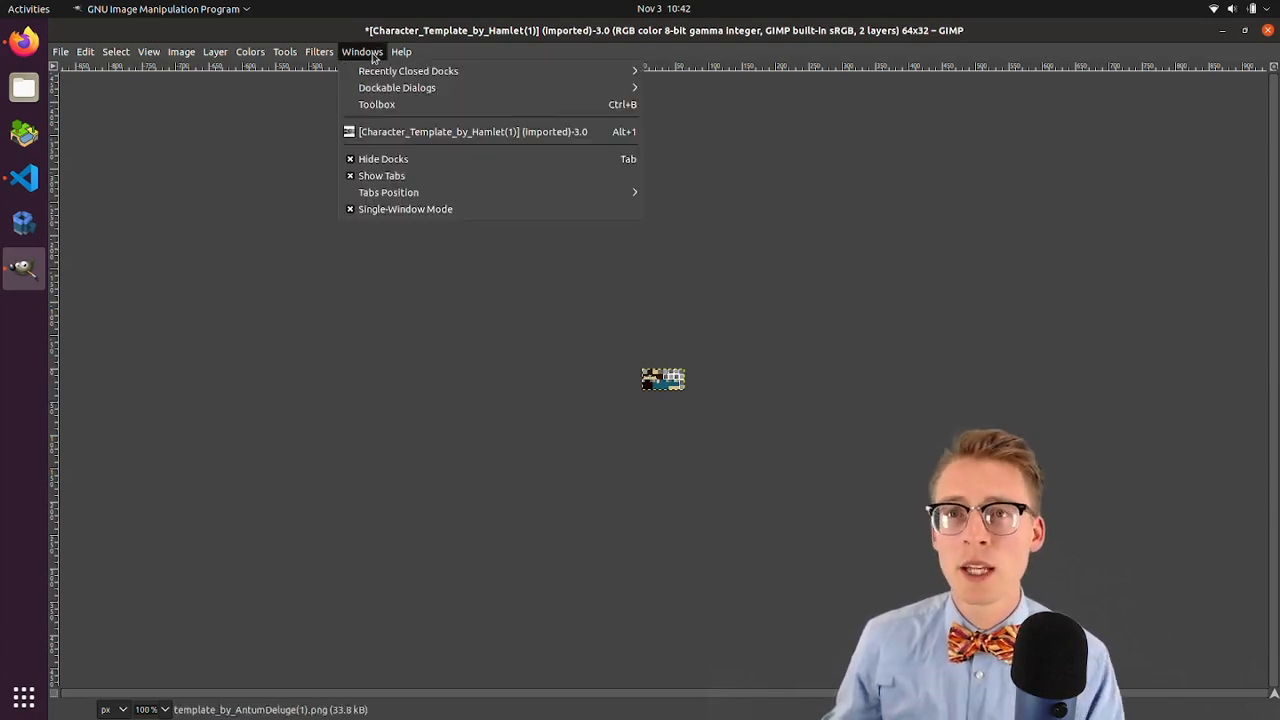
{"action": "left_click", "coordinate": [380, 162]}
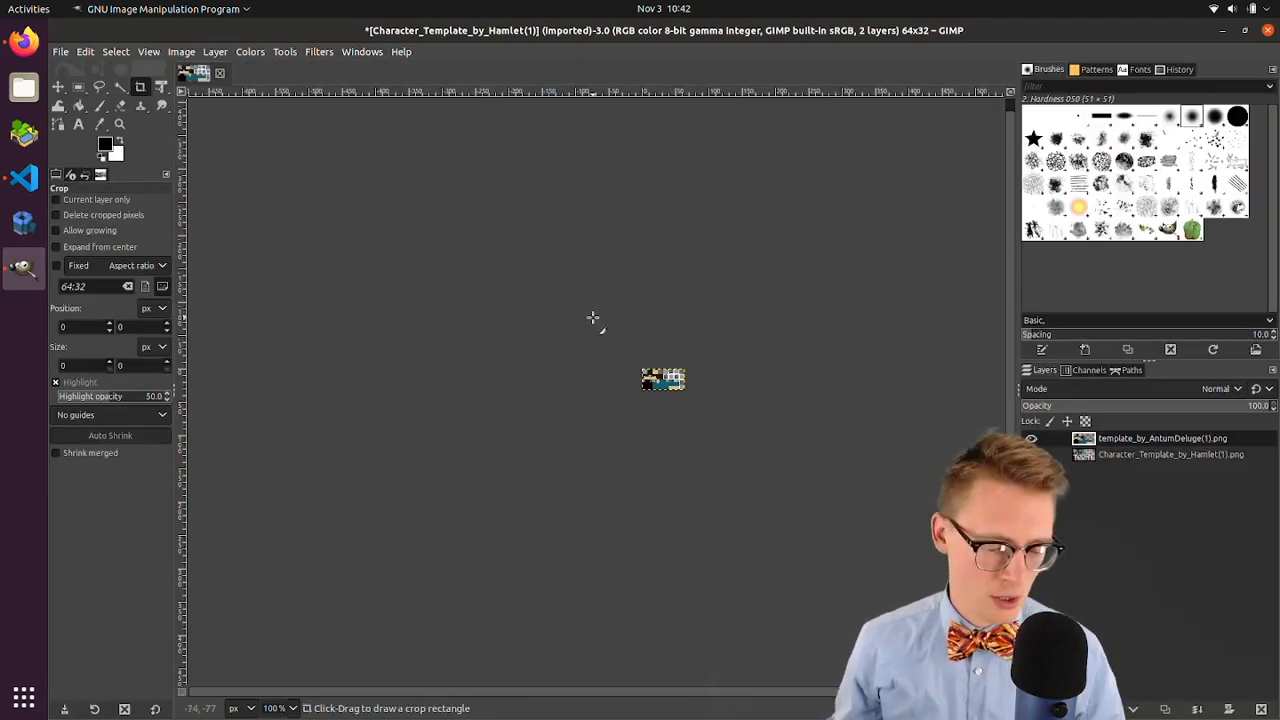
- Examine the layered skin image at several magnifications, from the whole texture up to its individual pixels
{"action": "scroll", "coordinate": [668, 378], "scroll_direction": "up", "scroll_amount": 3}
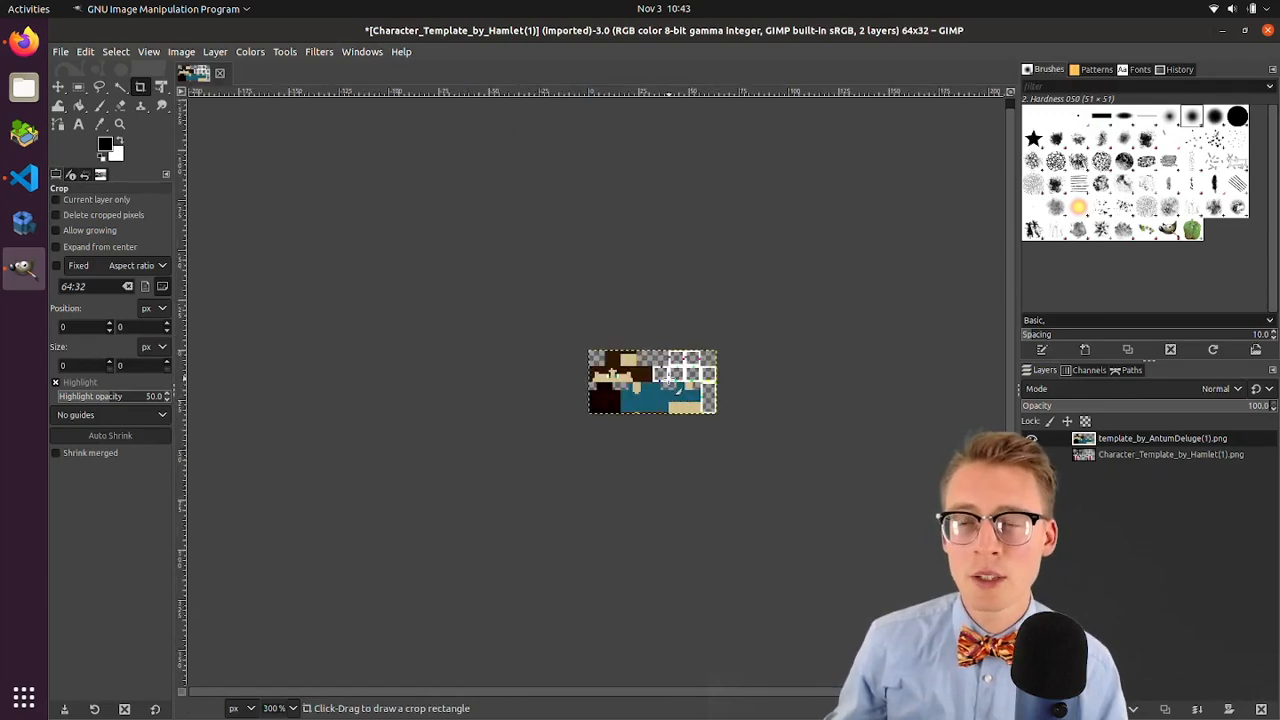
{"action": "scroll", "coordinate": [668, 378], "scroll_direction": "down", "scroll_amount": 1}
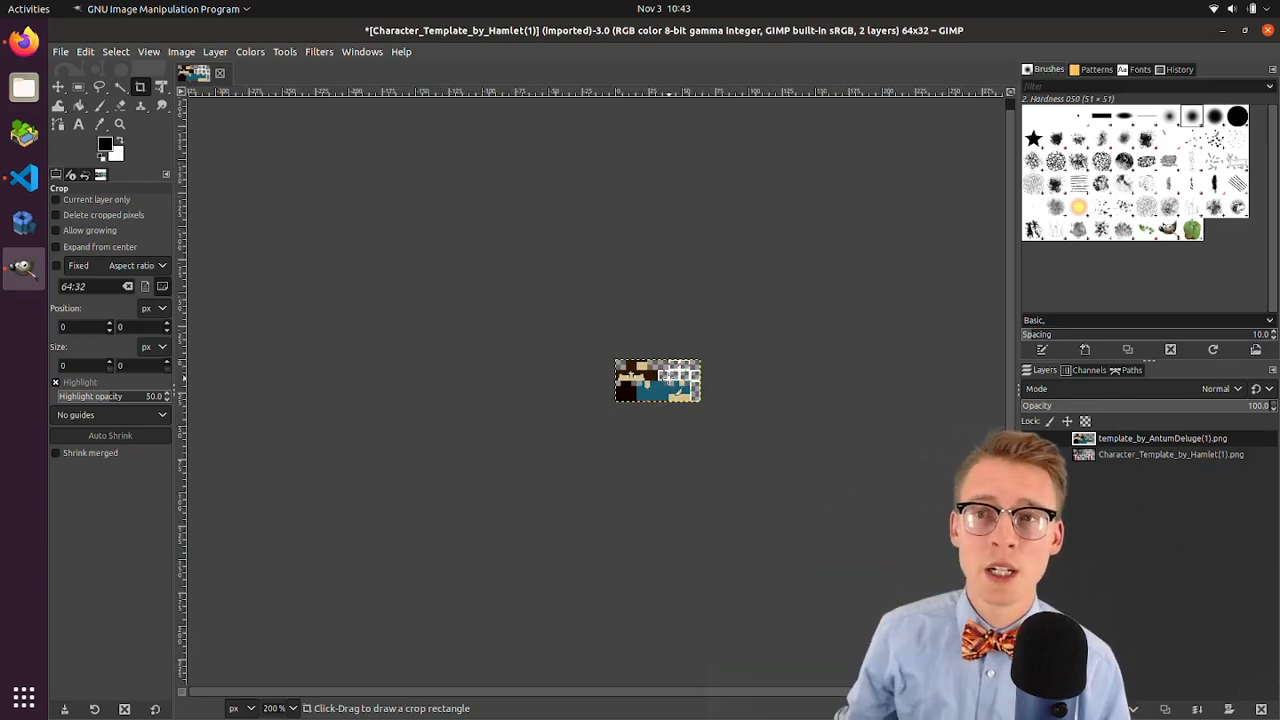
{"action": "mouse_move", "coordinate": [678, 390]}
{"action": "left_mouse_down"}
{"action": "mouse_move", "coordinate": [635, 381]}
{"action": "mouse_move", "coordinate": [666, 388]}
{"action": "left_mouse_up"}
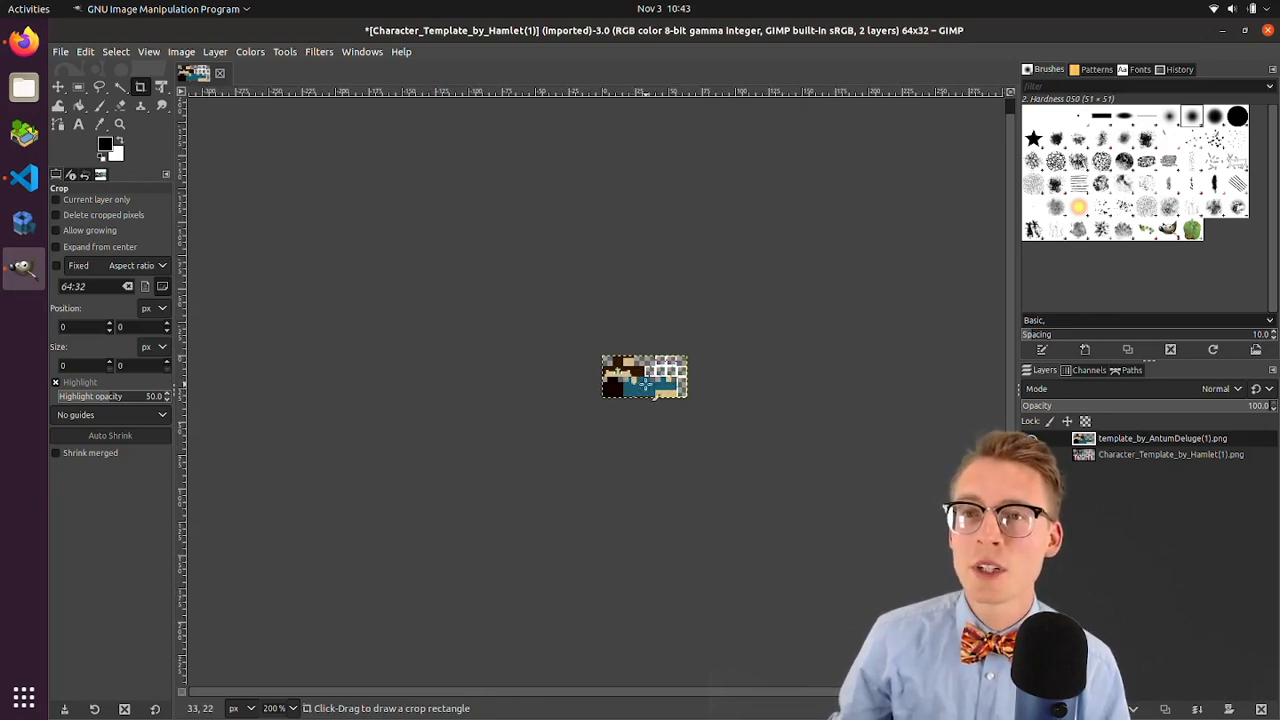
{"action": "mouse_move", "coordinate": [646, 381]}
{"action": "left_mouse_down"}
{"action": "mouse_move", "coordinate": [570, 423]}
{"action": "mouse_move", "coordinate": [722, 336]}
{"action": "mouse_move", "coordinate": [621, 463]}
{"action": "mouse_move", "coordinate": [614, 362]}
{"action": "mouse_move", "coordinate": [631, 391]}
{"action": "left_mouse_up"}
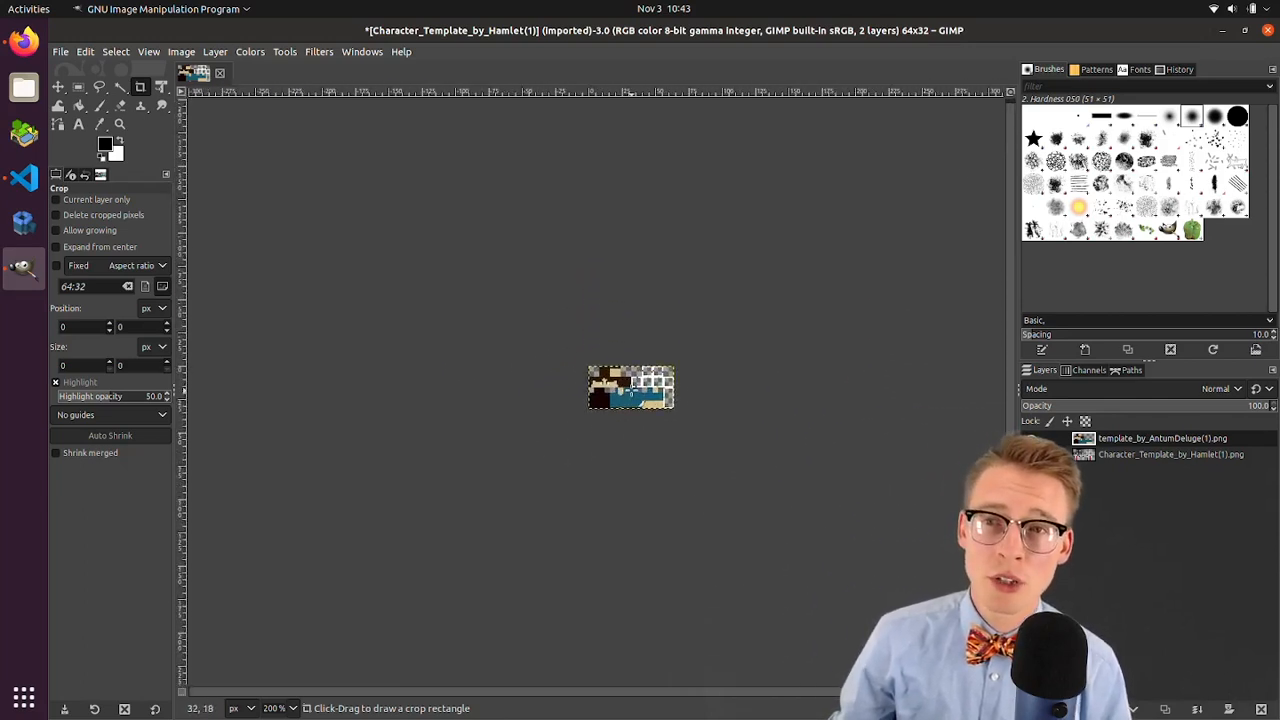
{"action": "scroll", "coordinate": [630, 395], "scroll_direction": "down", "scroll_amount": 3, "text": "ctrl"}
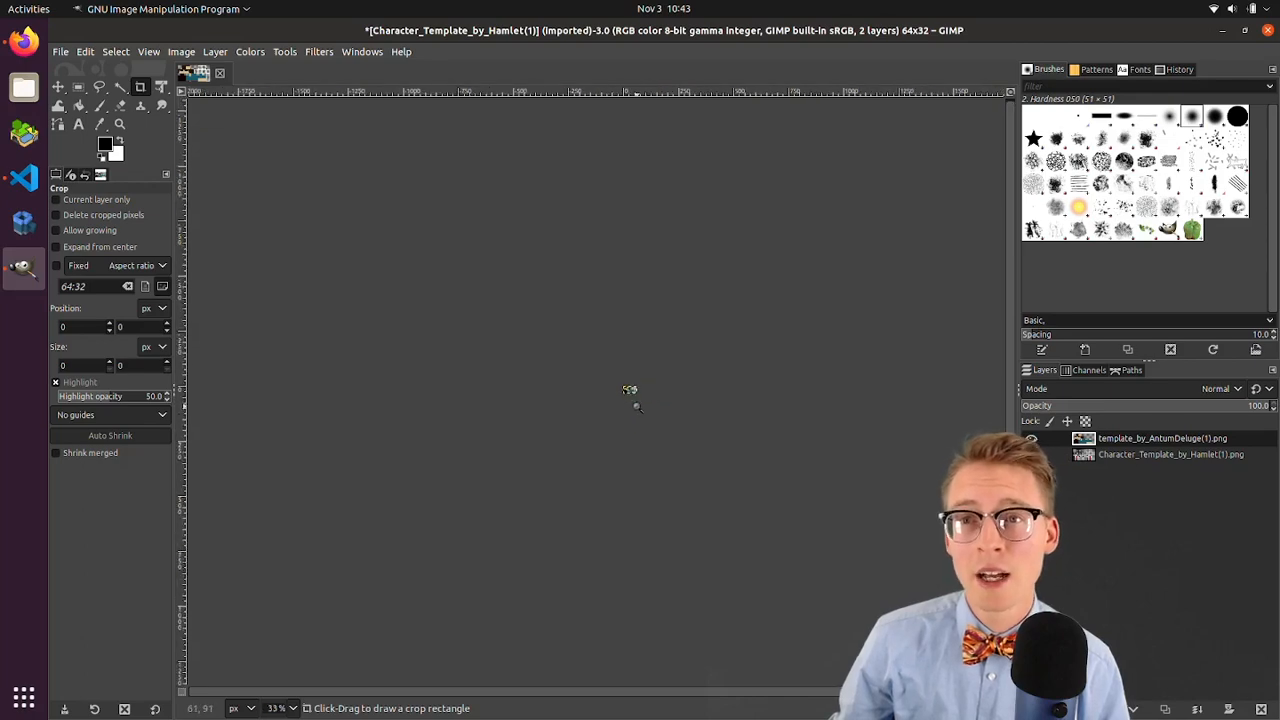
{"action": "scroll", "coordinate": [629, 385], "scroll_direction": "up", "scroll_amount": 9, "text": "ctrl"}
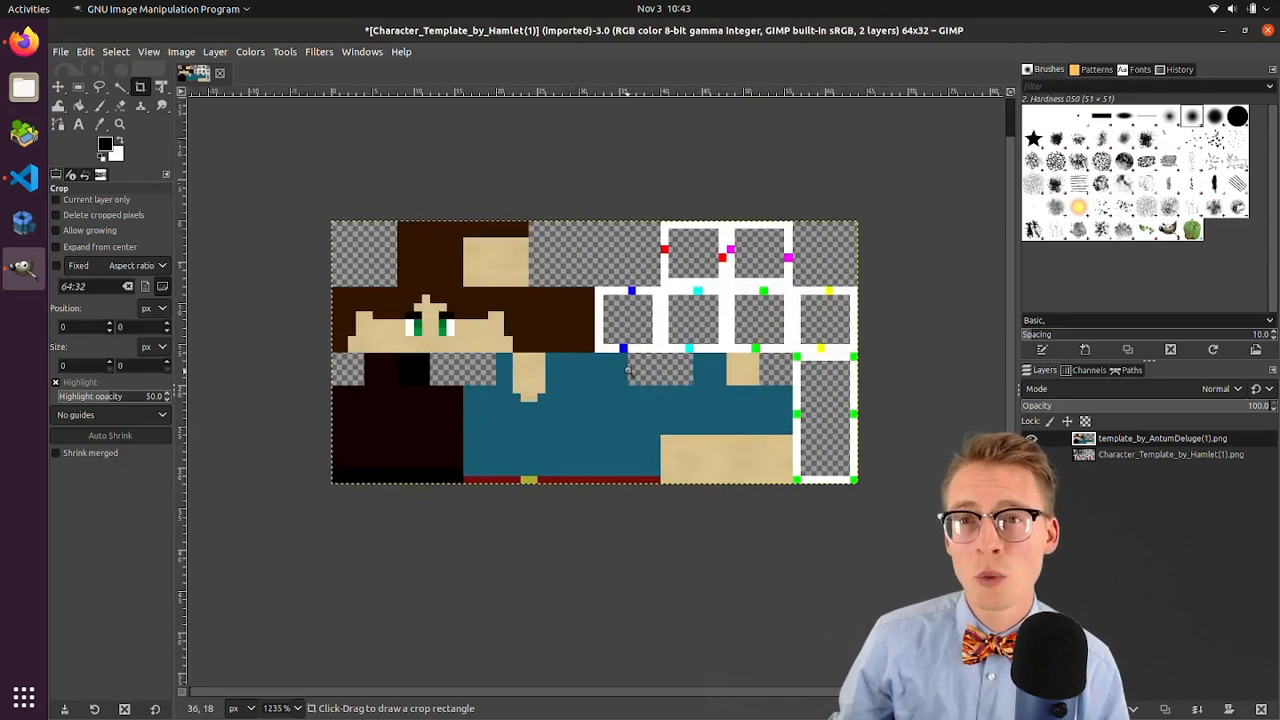
{"action": "scroll", "coordinate": [628, 370], "scroll_direction": "up", "scroll_amount": 2, "text": "ctrl"}
{"action": "scroll", "coordinate": [629, 375], "scroll_direction": "down", "scroll_amount": 7, "text": "ctrl"}
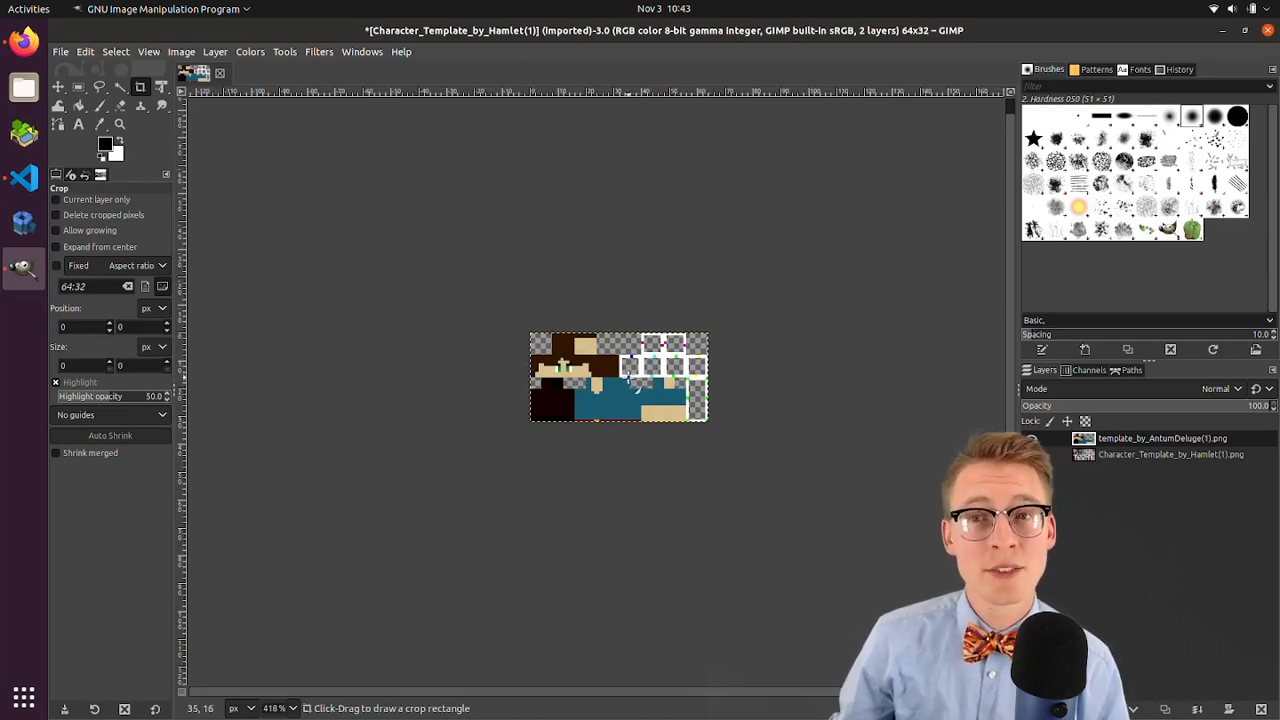
{"action": "scroll", "coordinate": [628, 378], "scroll_direction": "up", "scroll_amount": 6, "text": "ctrl"}
{"action": "scroll", "coordinate": [628, 378], "scroll_direction": "down", "scroll_amount": 3, "text": "ctrl"}
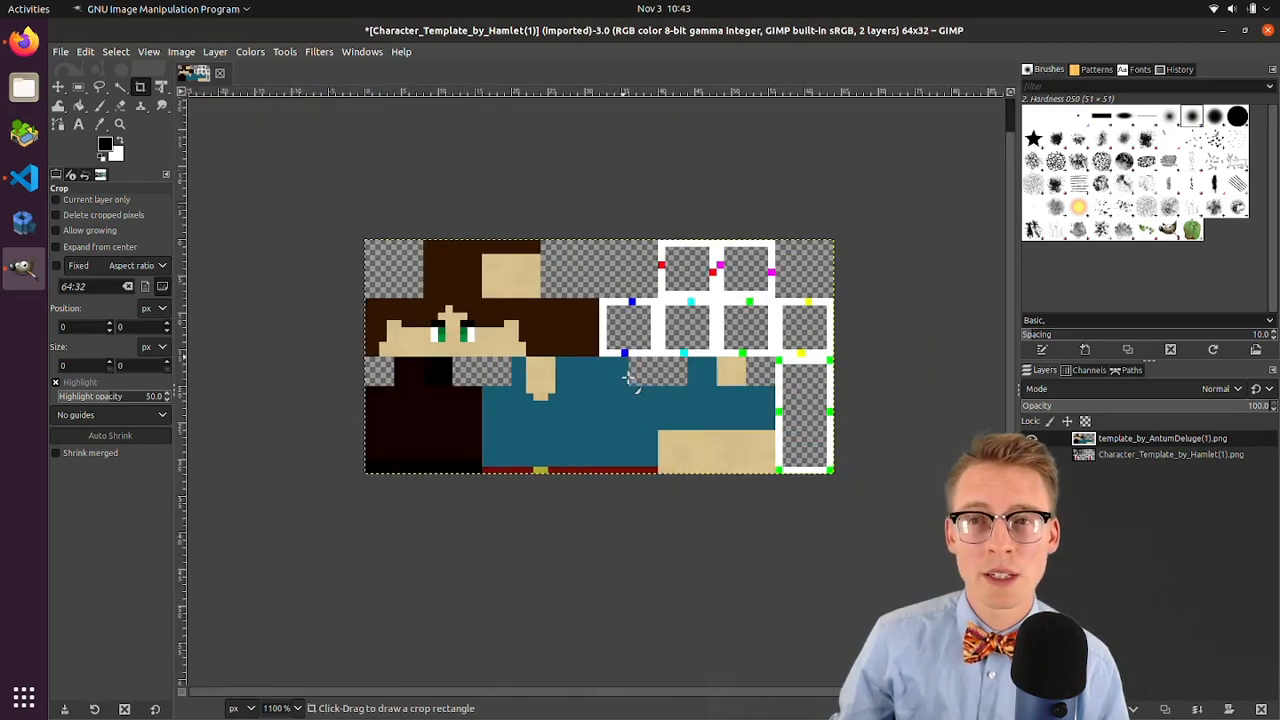
{"action": "scroll", "coordinate": [620, 372], "scroll_direction": "up", "scroll_amount": 4, "text": "ctrl"}
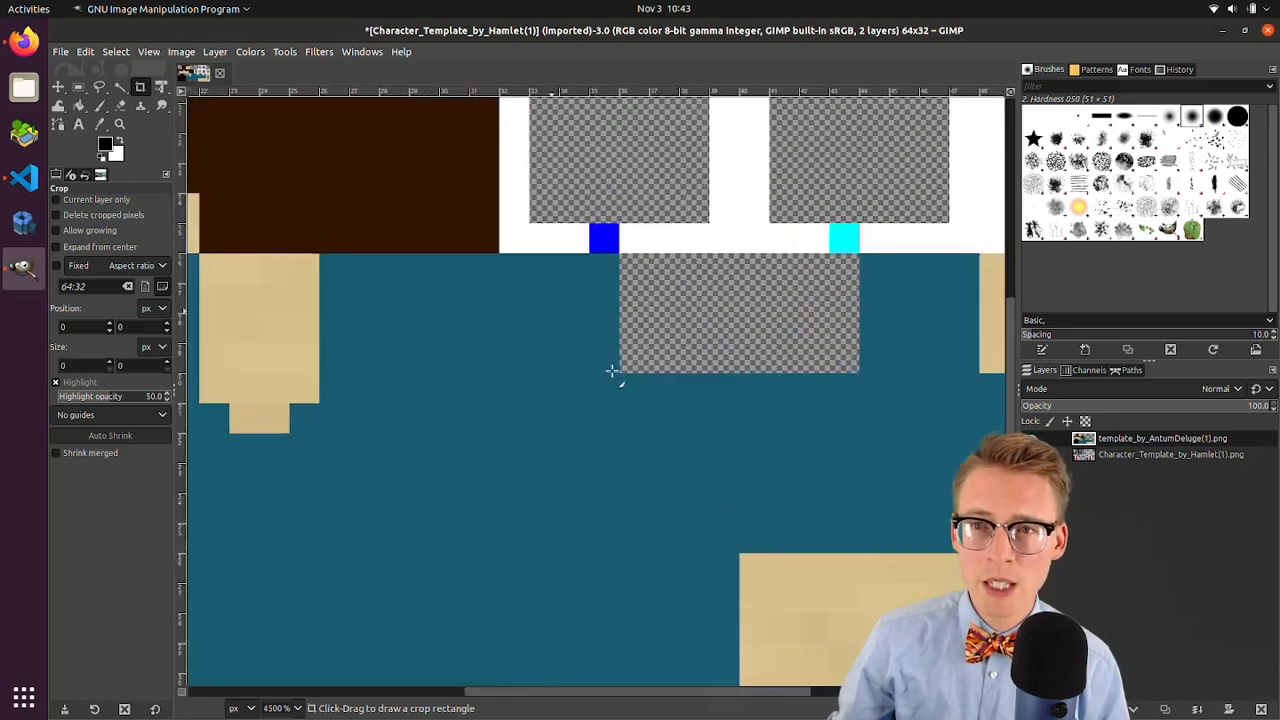
{"action": "scroll", "coordinate": [612, 371], "scroll_direction": "up", "scroll_amount": 2, "text": "ctrl"}
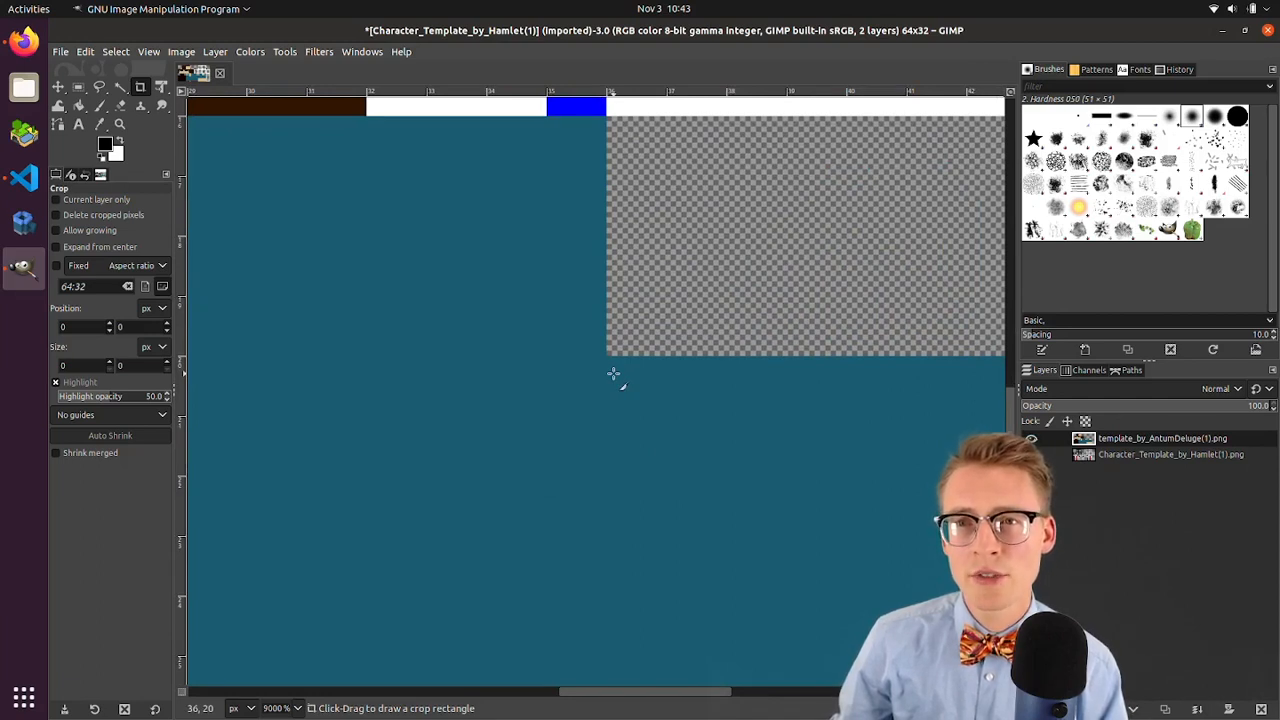
- Look across the enlarged skin horizontally and vertically to inspect the clothing areas and the white template outlines
{"action": "scroll", "coordinate": [613, 374], "scroll_direction": "left", "scroll_amount": 3}
{"action": "scroll", "coordinate": [613, 374], "scroll_direction": "right", "scroll_amount": 5}
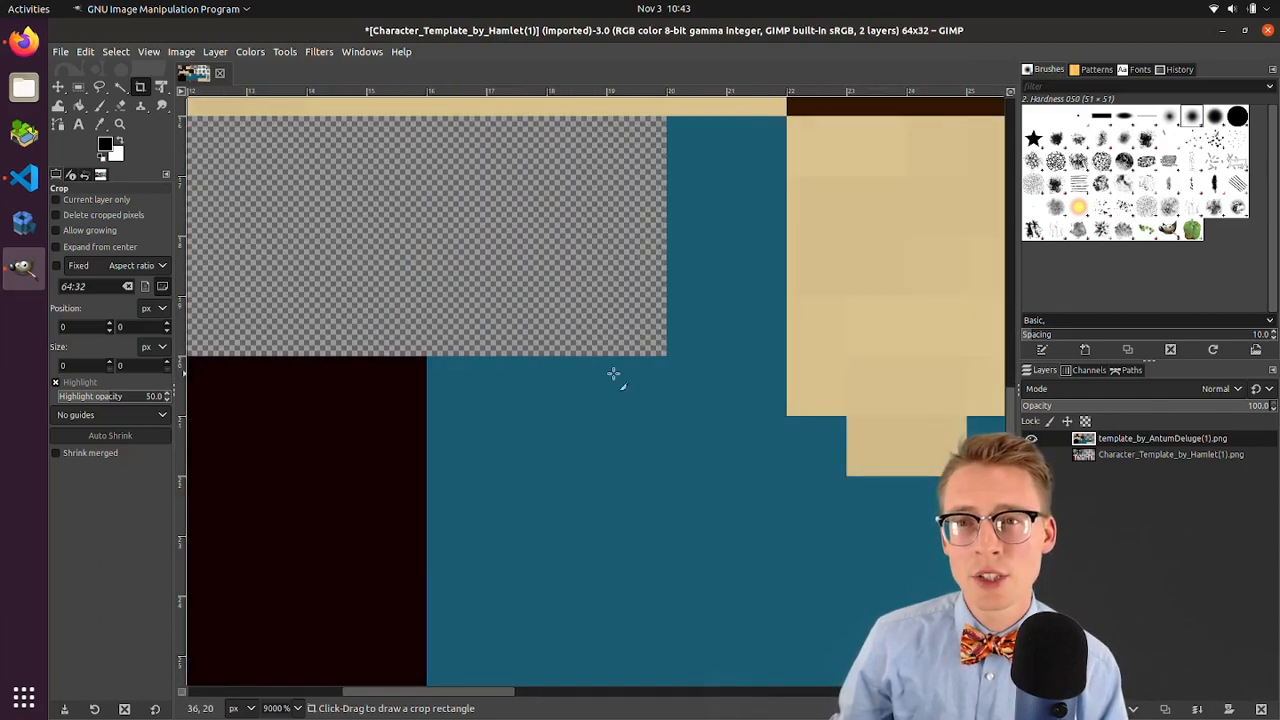
{"action": "scroll", "coordinate": [613, 374], "scroll_direction": "left", "scroll_amount": 6}
{"action": "scroll", "coordinate": [613, 374], "scroll_direction": "right", "scroll_amount": 4}
{"action": "scroll", "coordinate": [613, 374], "scroll_direction": "right", "scroll_amount": 10}
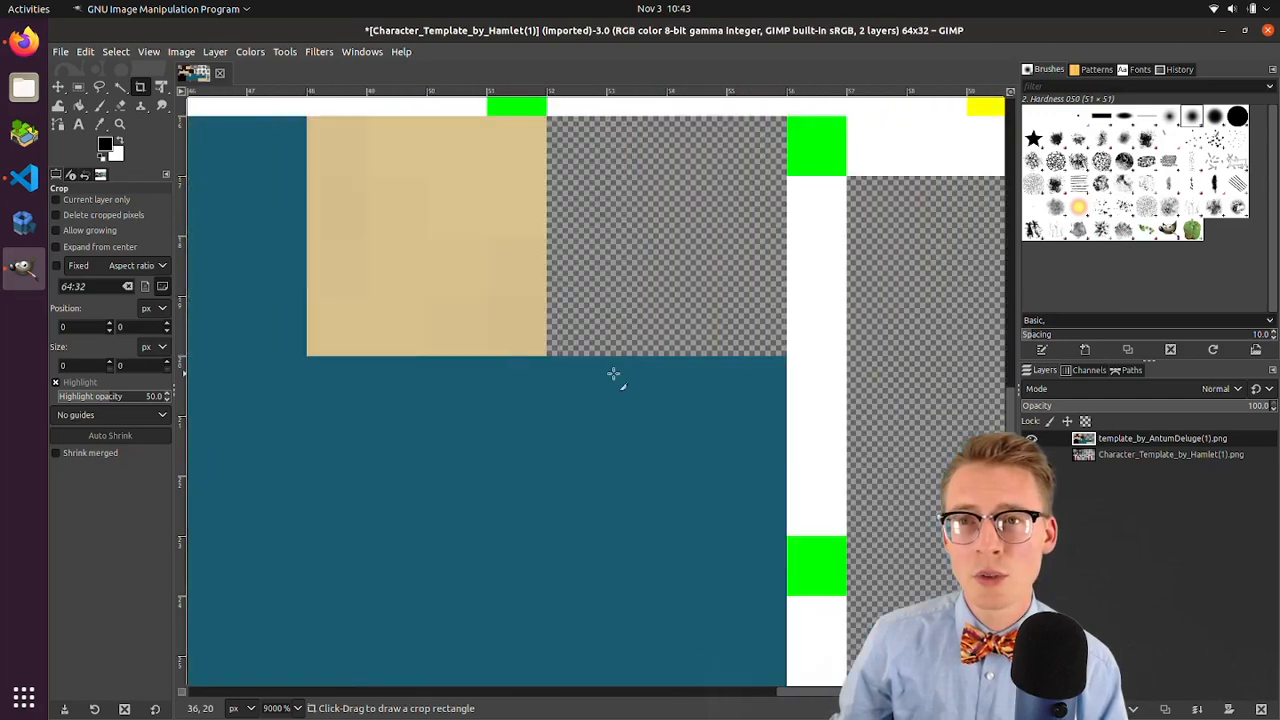
{"action": "scroll", "coordinate": [613, 374], "scroll_direction": "left", "scroll_amount": 6}
{"action": "scroll", "coordinate": [613, 374], "scroll_direction": "left", "scroll_amount": 9}
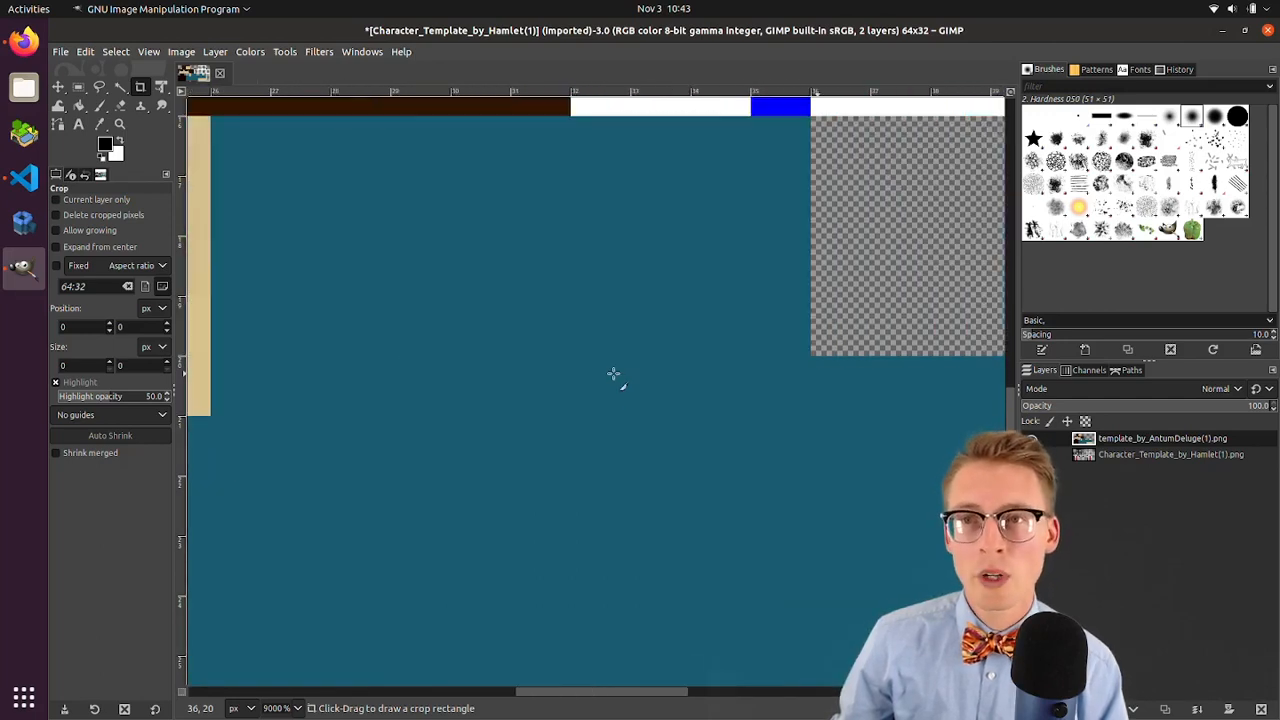
{"action": "scroll", "coordinate": [613, 374], "scroll_direction": "left", "scroll_amount": 5}
{"action": "scroll", "coordinate": [613, 374], "scroll_direction": "right", "scroll_amount": 12}
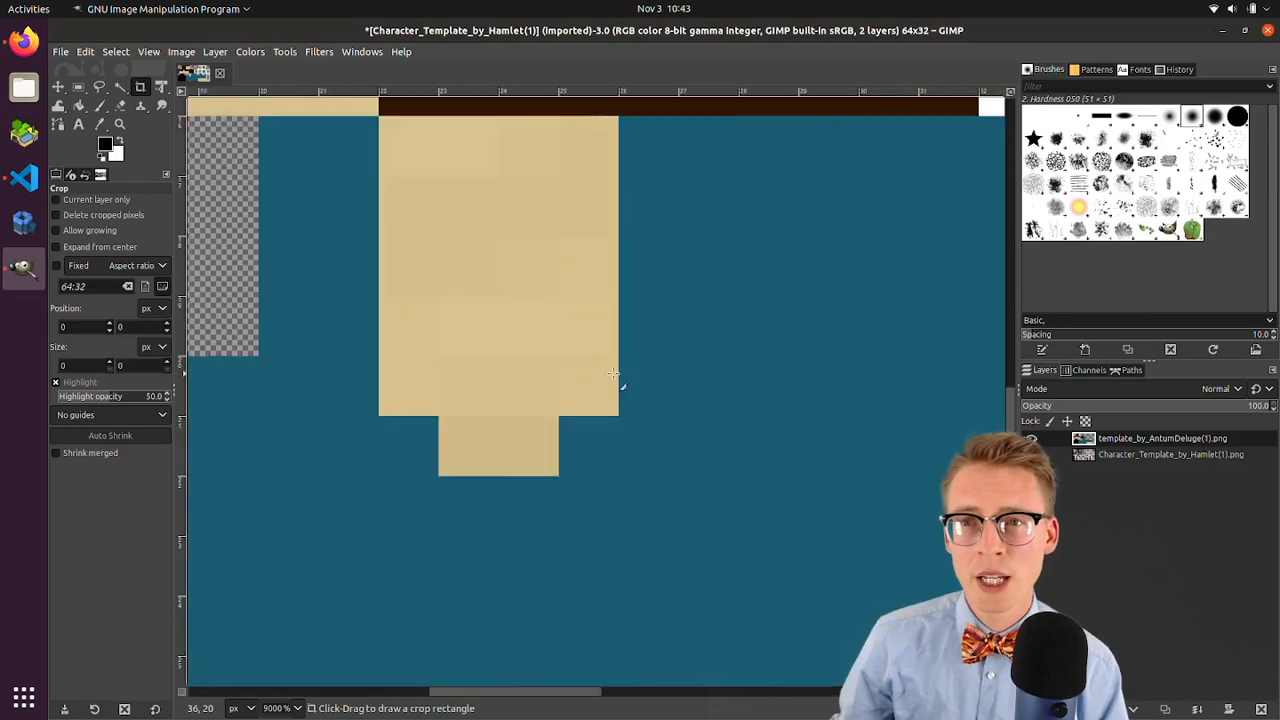
{"action": "scroll", "coordinate": [613, 374], "scroll_direction": "up", "scroll_amount": 5}
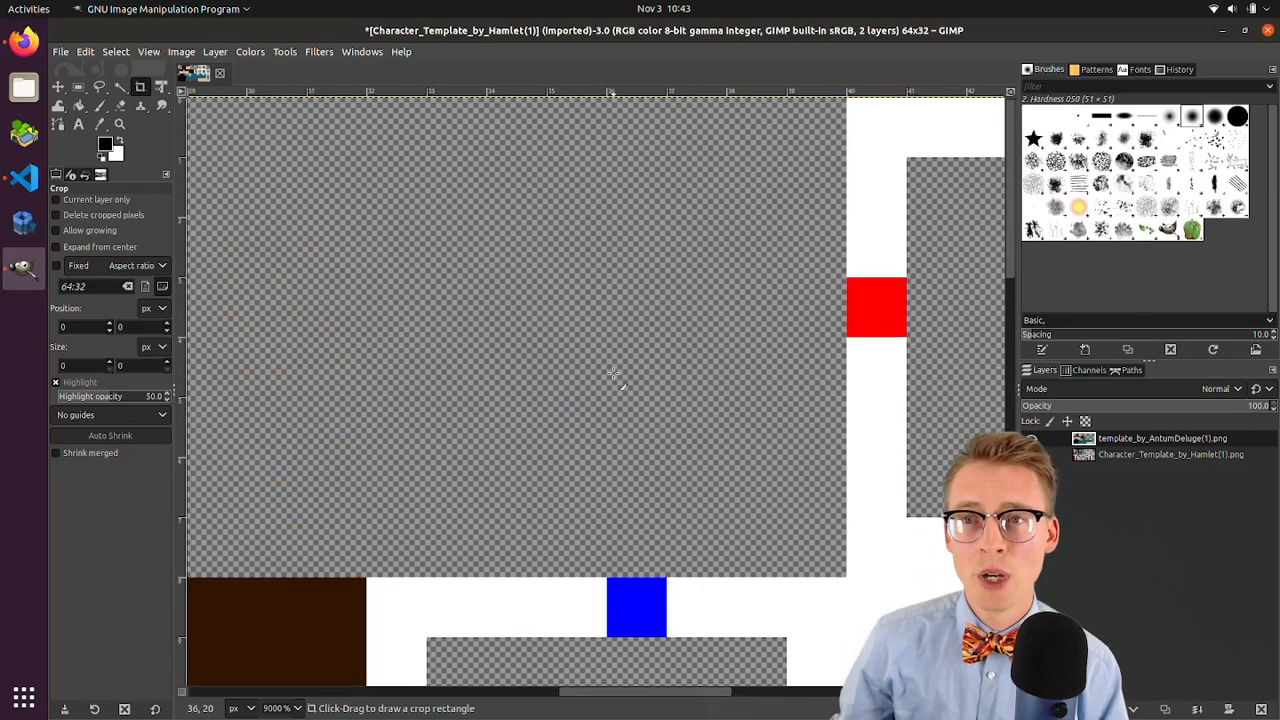
{"action": "scroll", "coordinate": [613, 374], "scroll_direction": "down", "scroll_amount": 4}
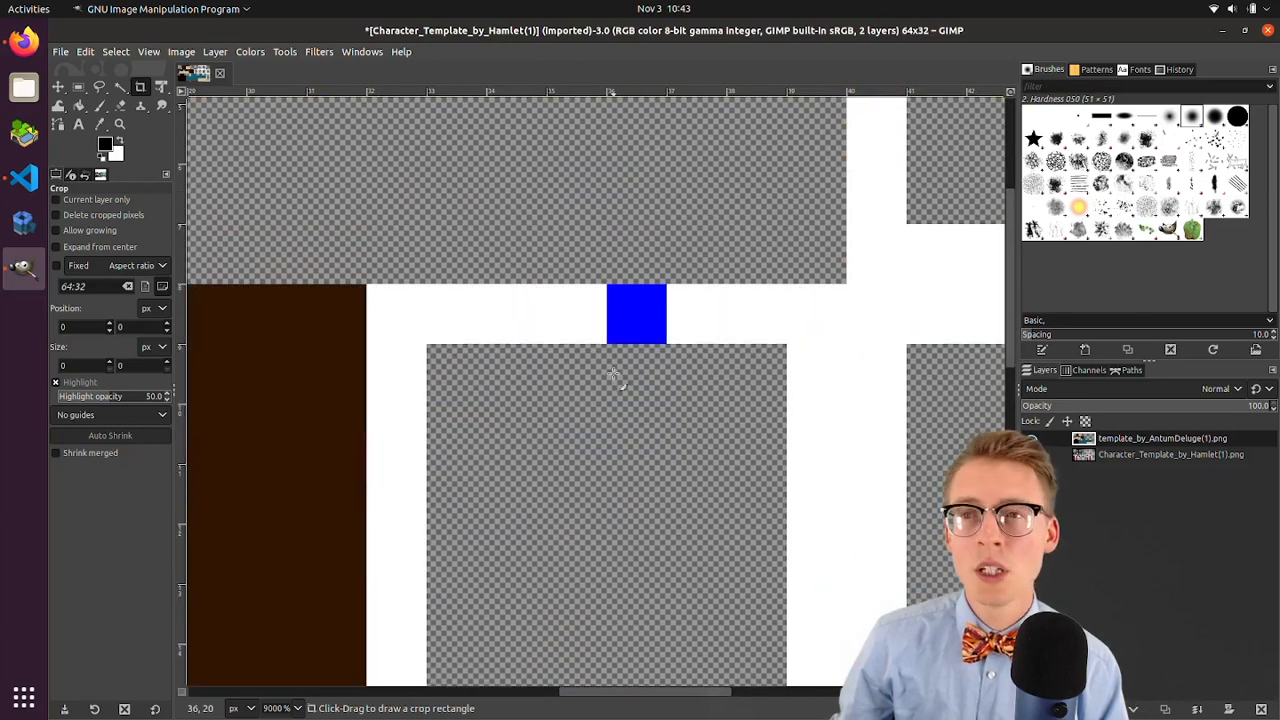
- Examine the white template outline with the blue marker pixels beside the brown hair area, both vertically and horizontally
{"action": "scroll", "coordinate": [613, 374], "scroll_direction": "up", "scroll_amount": 3}
{"action": "scroll", "coordinate": [613, 374], "scroll_direction": "down", "scroll_amount": 8}
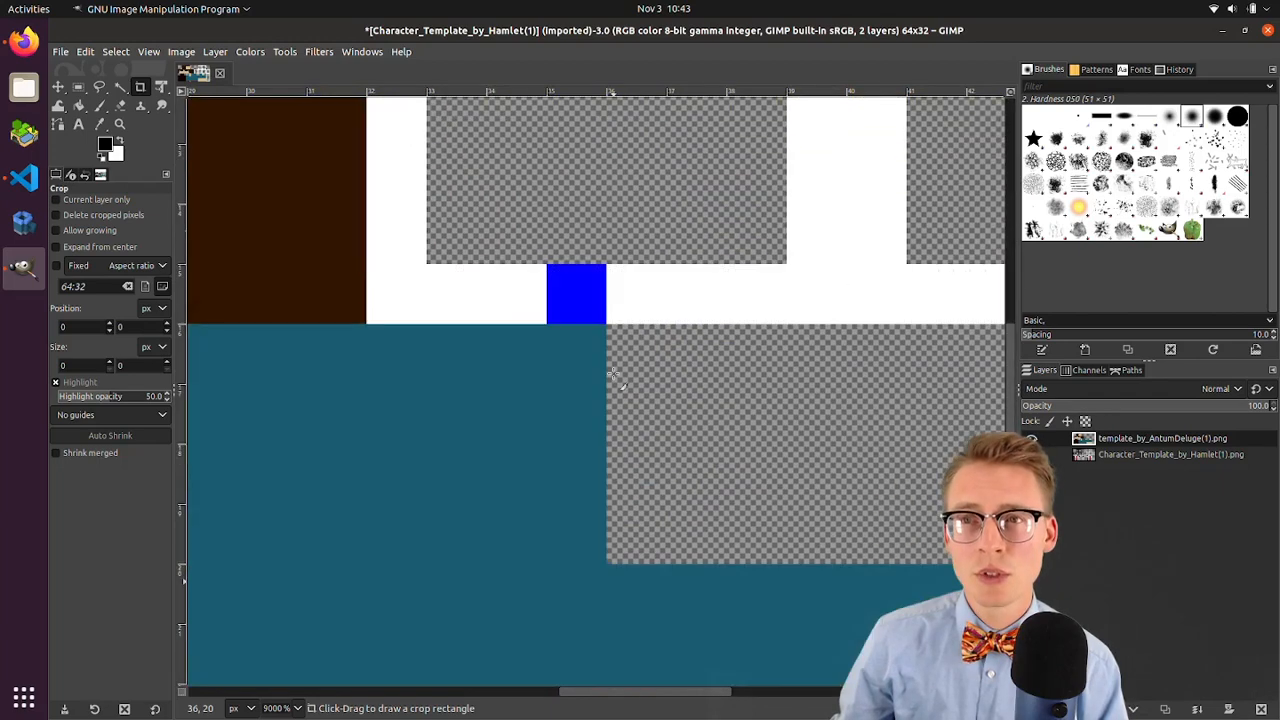
{"action": "scroll", "coordinate": [613, 374], "scroll_direction": "up", "scroll_amount": 6}
{"action": "scroll", "coordinate": [613, 374], "scroll_direction": "down", "scroll_amount": 2}
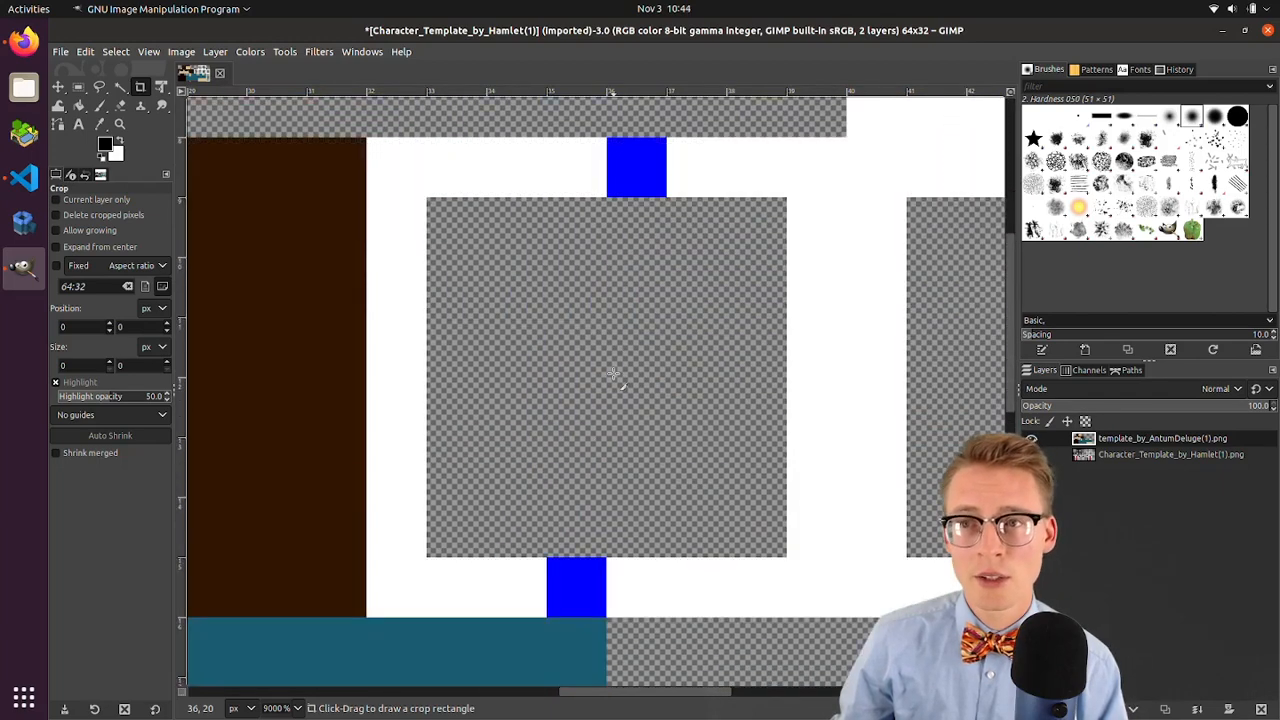
{"action": "scroll", "coordinate": [613, 374], "scroll_direction": "up", "scroll_amount": 3}
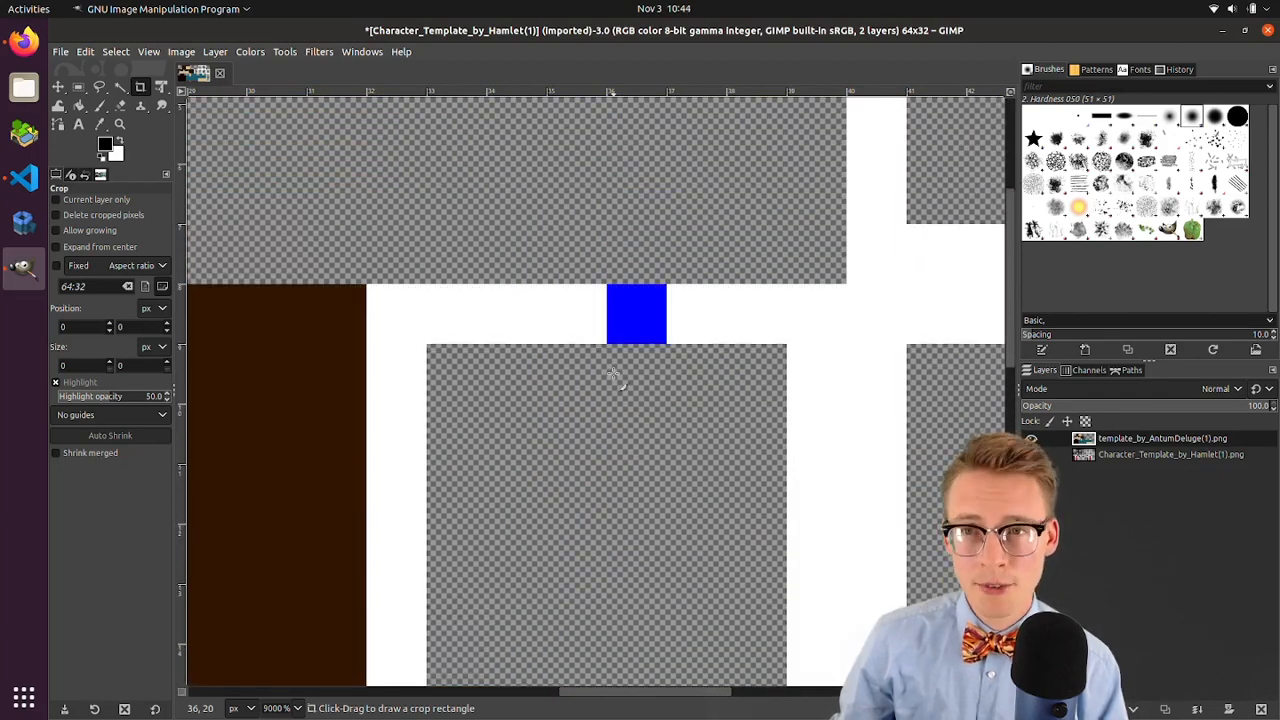
{"action": "scroll", "coordinate": [613, 374], "scroll_direction": "left", "scroll_amount": 6}
{"action": "scroll", "coordinate": [613, 374], "scroll_direction": "right", "scroll_amount": 6}
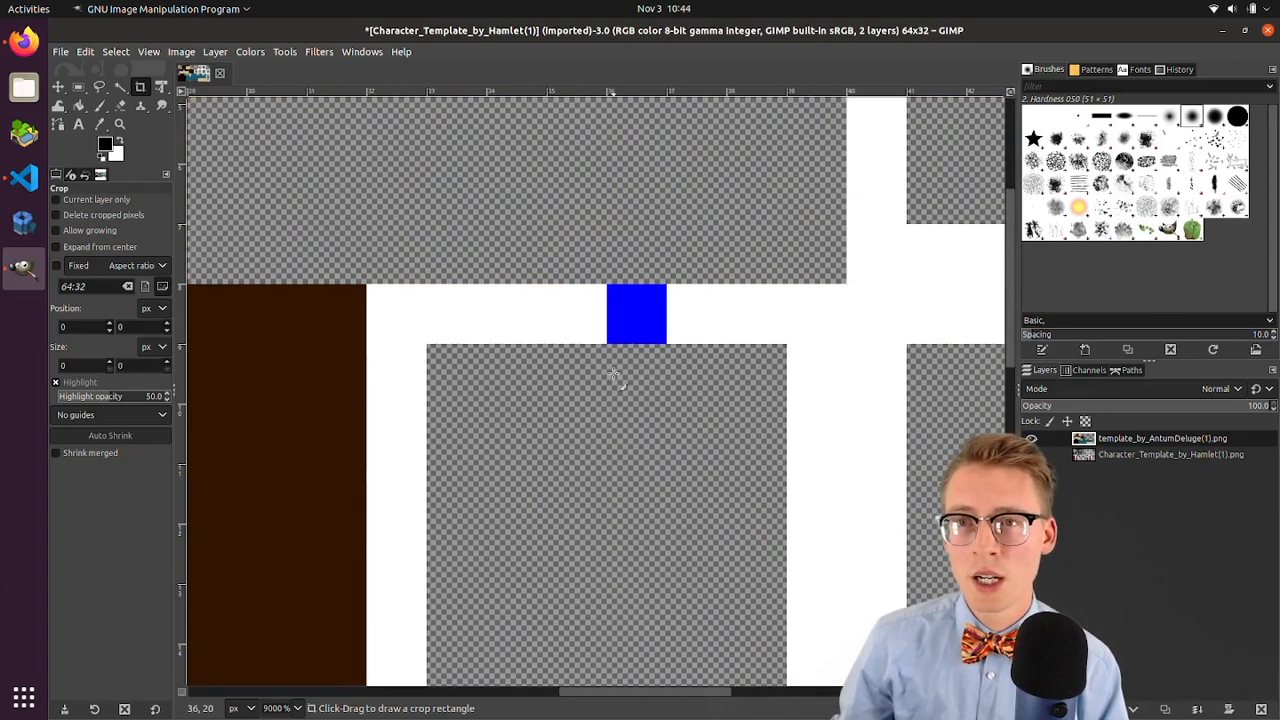
{"action": "scroll", "coordinate": [613, 374], "scroll_direction": "left", "scroll_amount": 5}
{"action": "scroll", "coordinate": [613, 374], "scroll_direction": "right", "scroll_amount": 6}
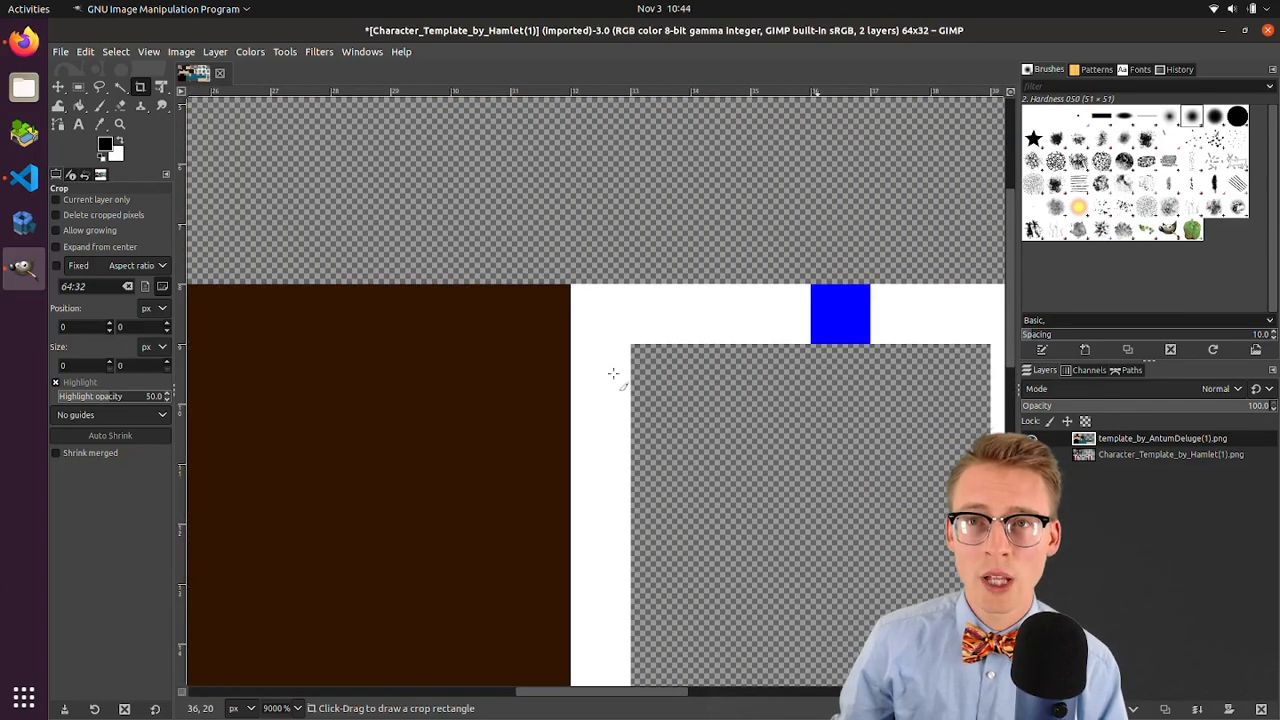
- Inspect the enlarged hair, skin and shirt pixels, then view the whole skin texture at 1600%
{"action": "scroll", "coordinate": [613, 374], "scroll_direction": "left", "scroll_amount": 6}
{"action": "scroll", "coordinate": [613, 374], "scroll_direction": "down", "scroll_amount": 4}
{"action": "scroll", "coordinate": [613, 374], "scroll_direction": "up", "scroll_amount": 3}
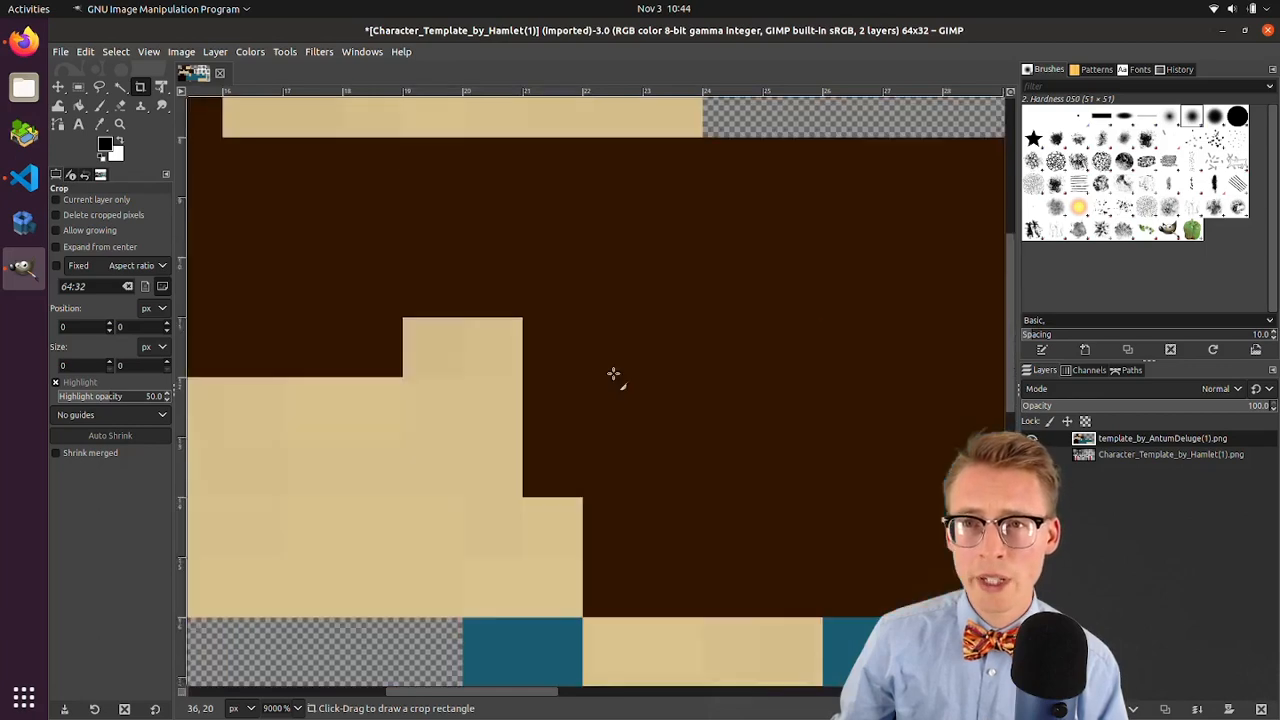
{"action": "scroll", "coordinate": [613, 374], "scroll_direction": "up", "scroll_amount": 3}
{"action": "scroll", "coordinate": [616, 376], "scroll_direction": "down", "scroll_amount": 4}
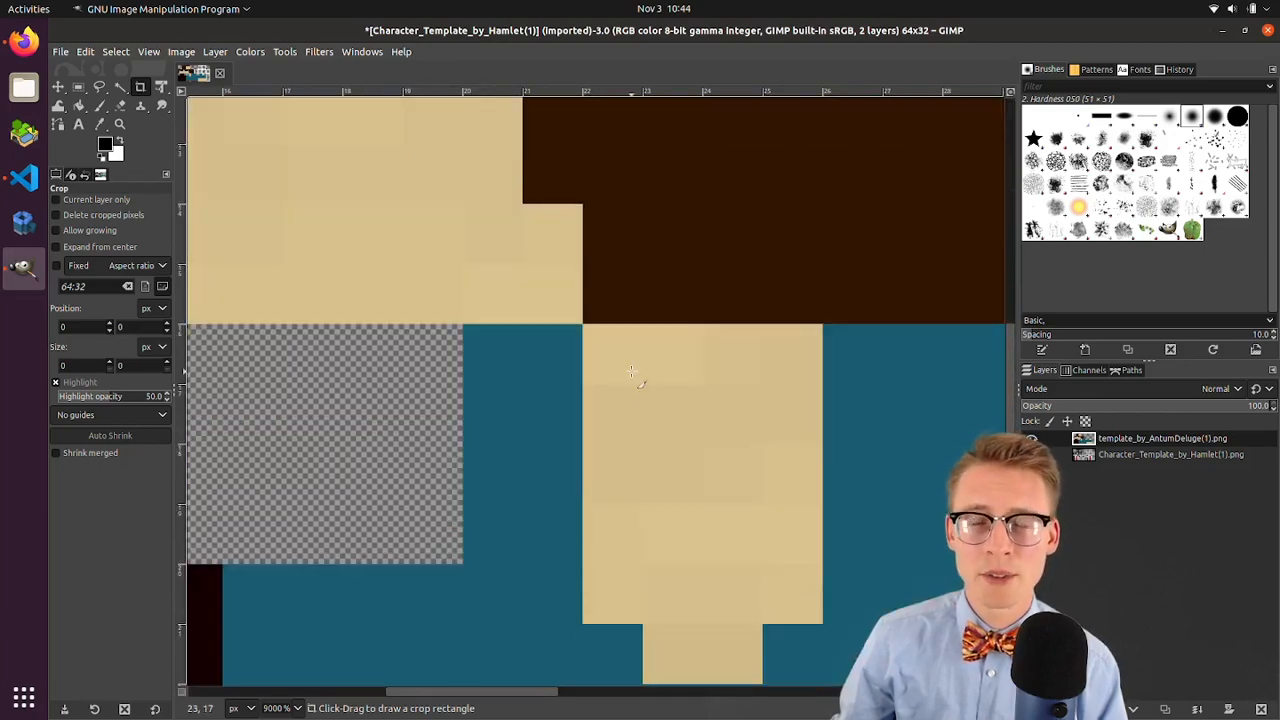
{"action": "scroll", "coordinate": [631, 372], "scroll_direction": "down", "scroll_amount": 1}
{"action": "scroll", "coordinate": [631, 372], "scroll_direction": "down", "scroll_amount": 4}
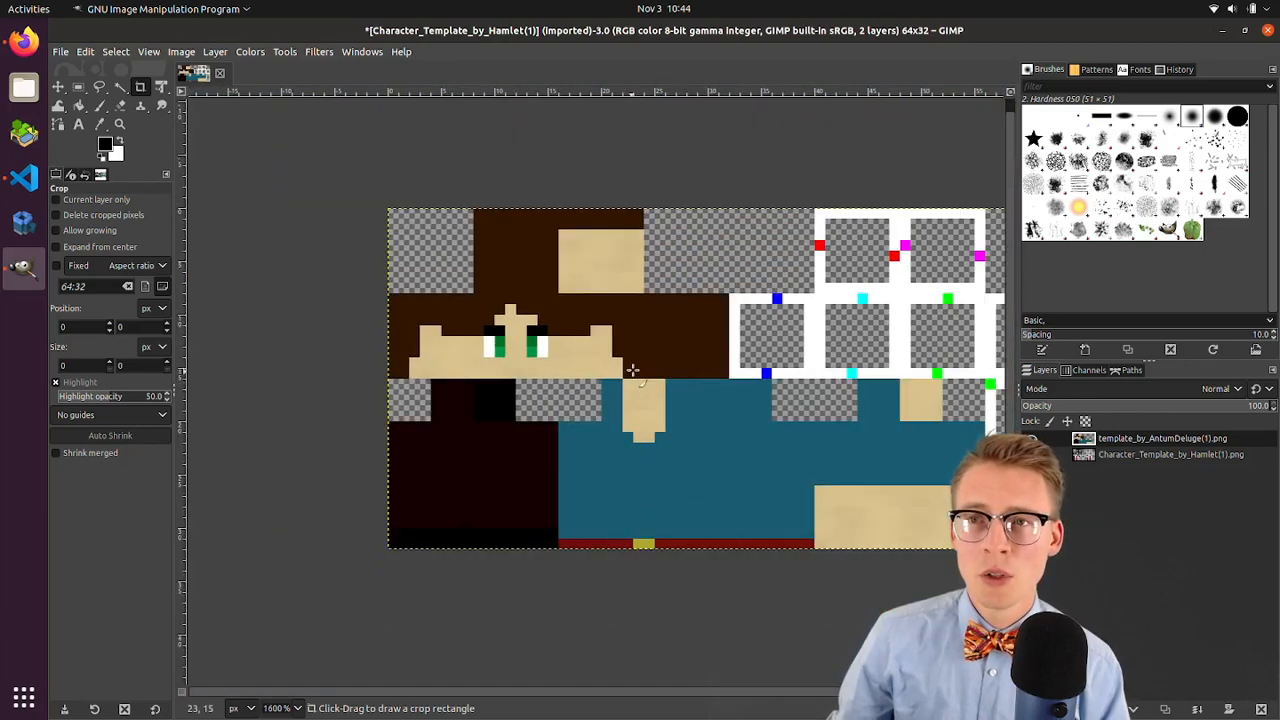
{"action": "left_click_drag", "start_coordinate": [653, 377], "coordinate": [545, 381]}
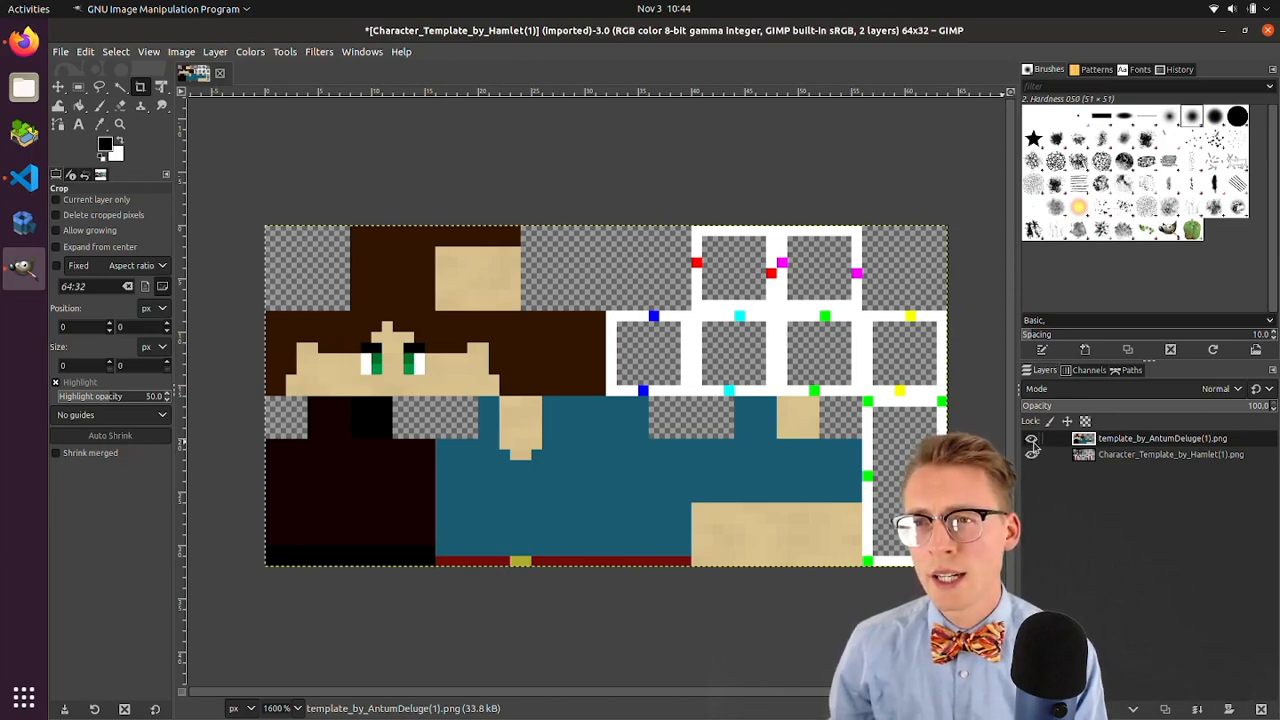
- Compare the two template layers by hiding and showing them, ending with both visible
{"action": "left_click", "coordinate": [1032, 440]}
{"action": "left_click", "coordinate": [1033, 455]}
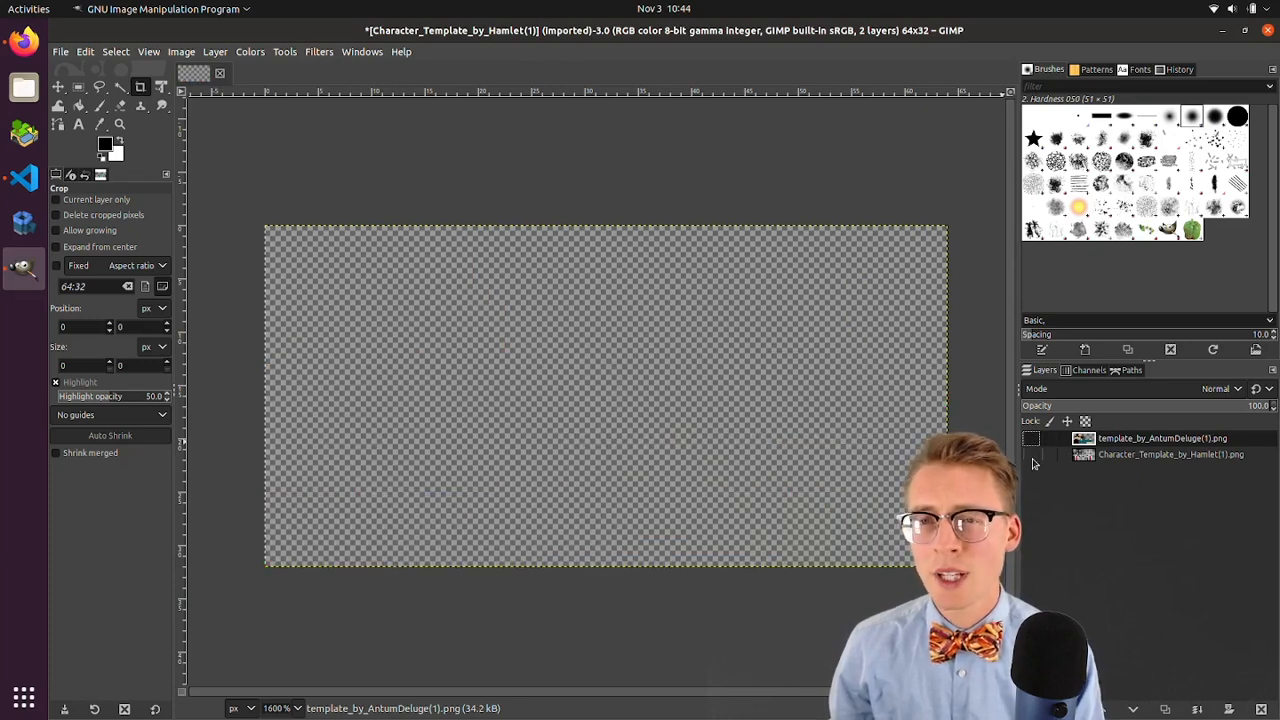
{"action": "left_click", "coordinate": [1032, 455]}
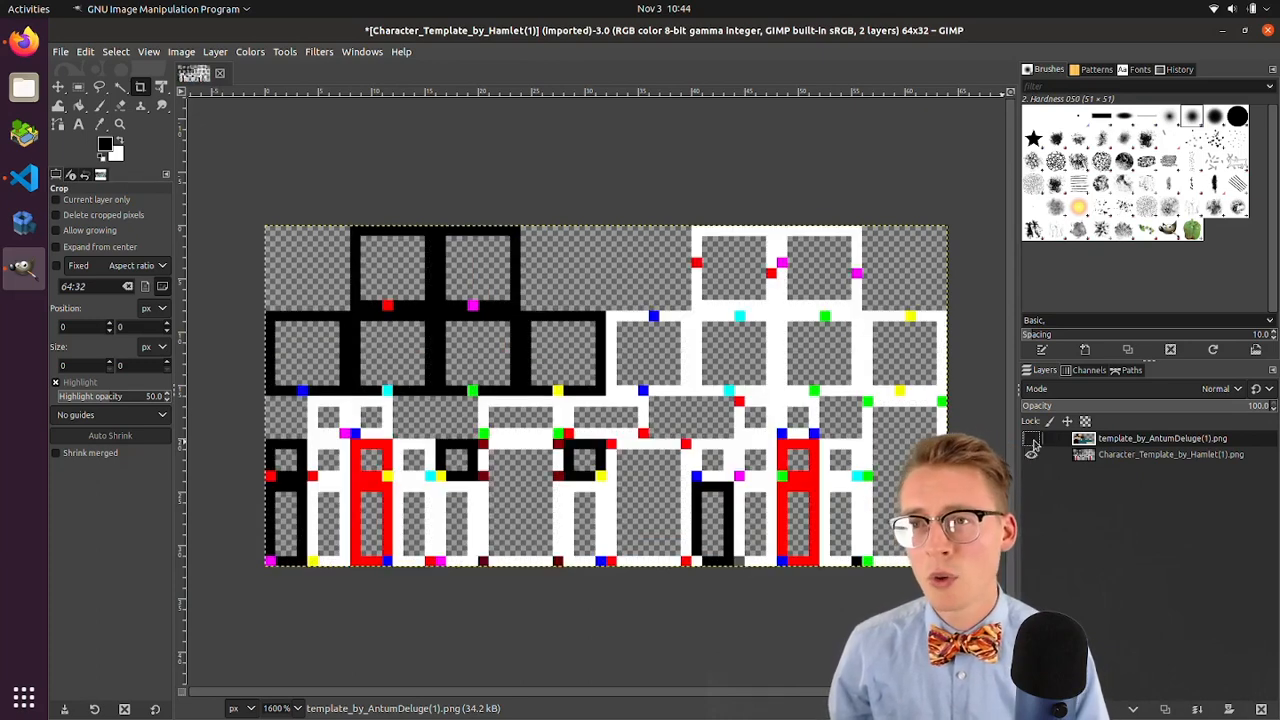
{"action": "left_click", "coordinate": [1032, 440]}
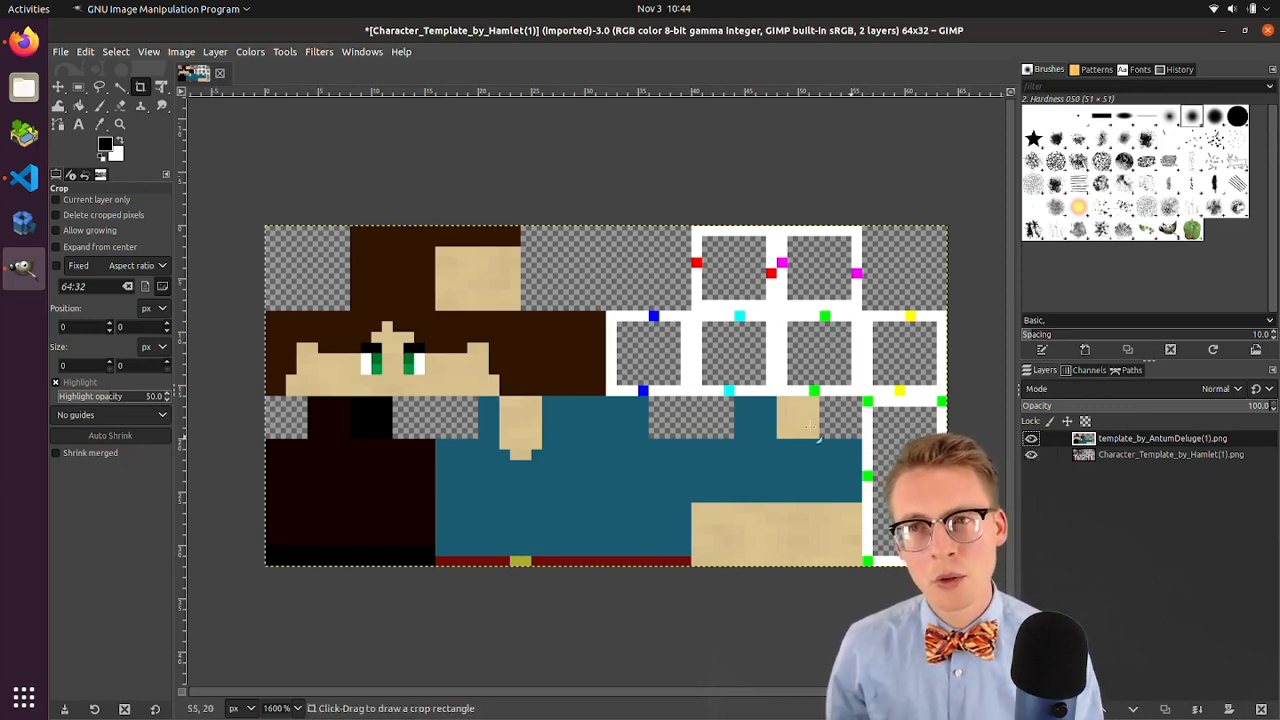
{"action": "left_click", "coordinate": [1031, 438]}
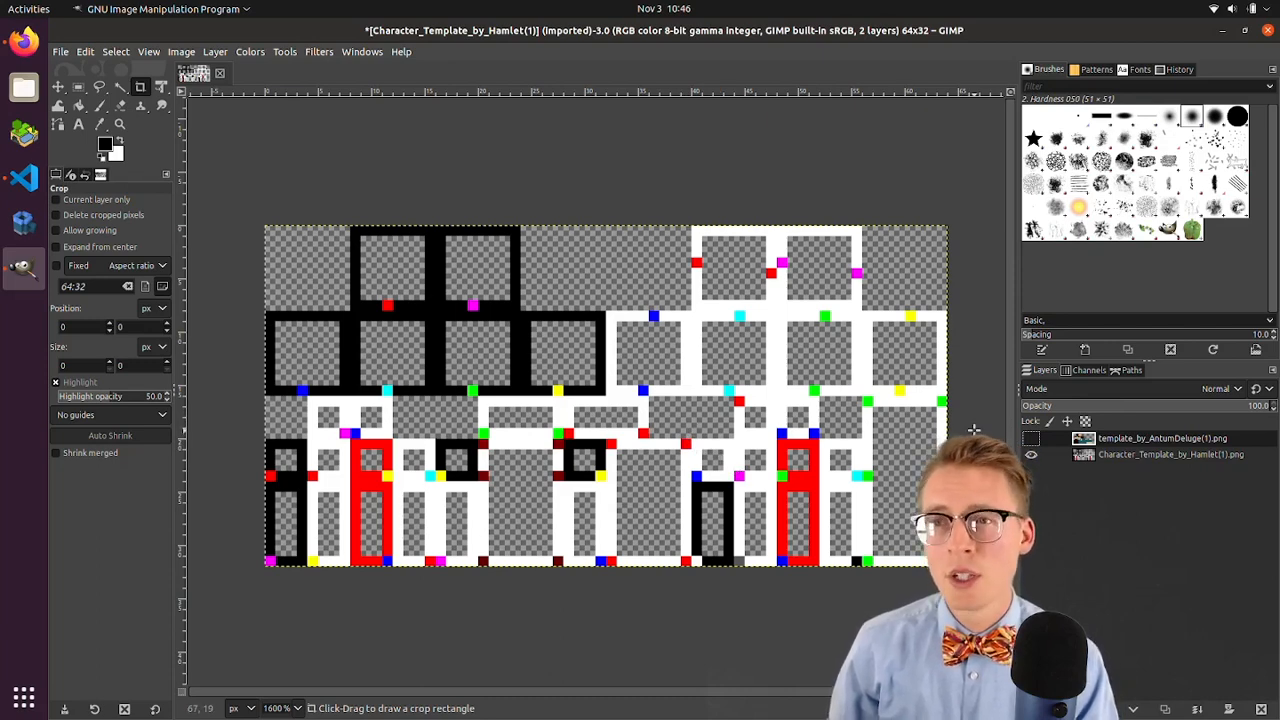
{"action": "left_click", "coordinate": [1032, 440]}
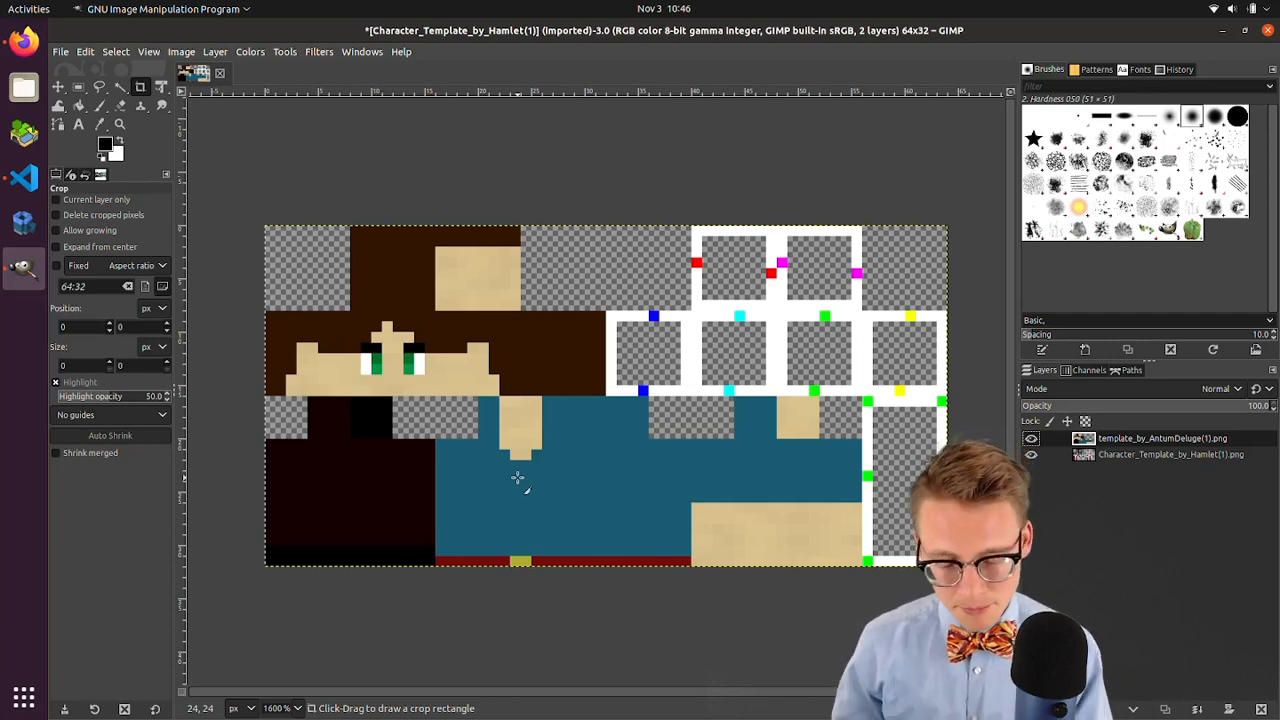
- Set up the Pencil tool with the 1. Pixel brush at size 1
{"action": "key", "text": "n"}
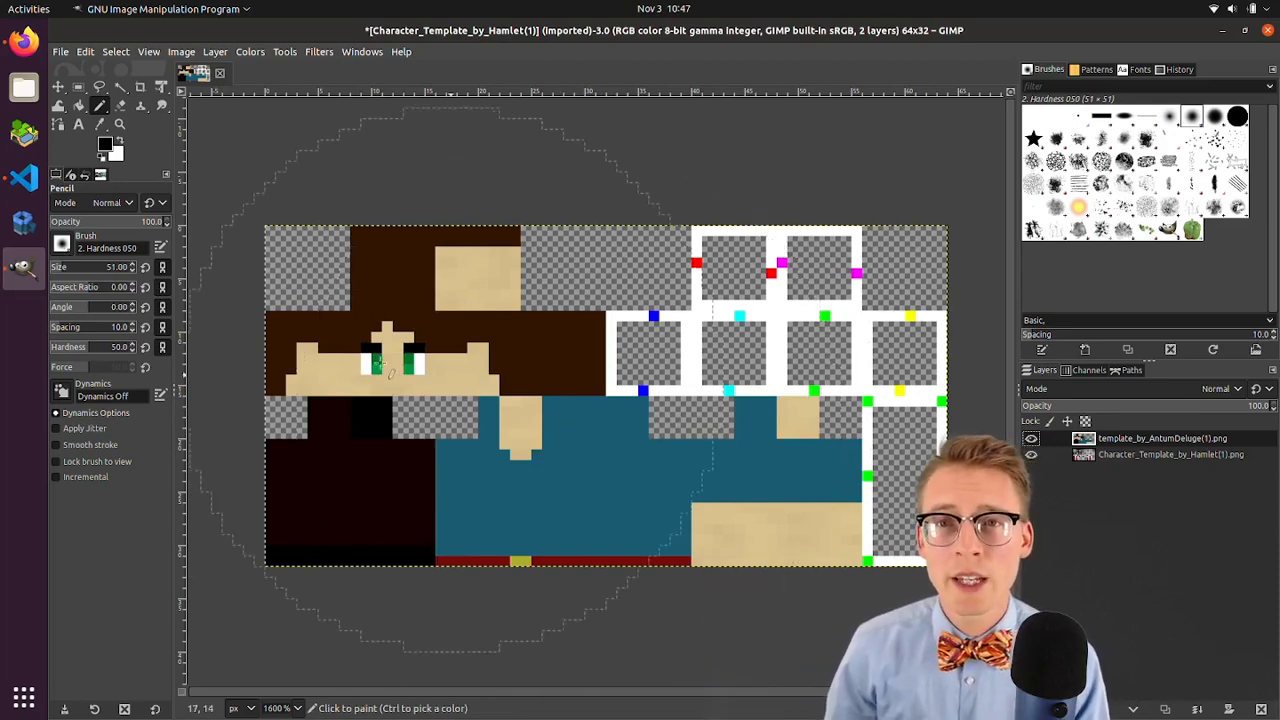
{"action": "left_click", "coordinate": [60, 245]}
{"action": "left_click", "coordinate": [97, 267]}
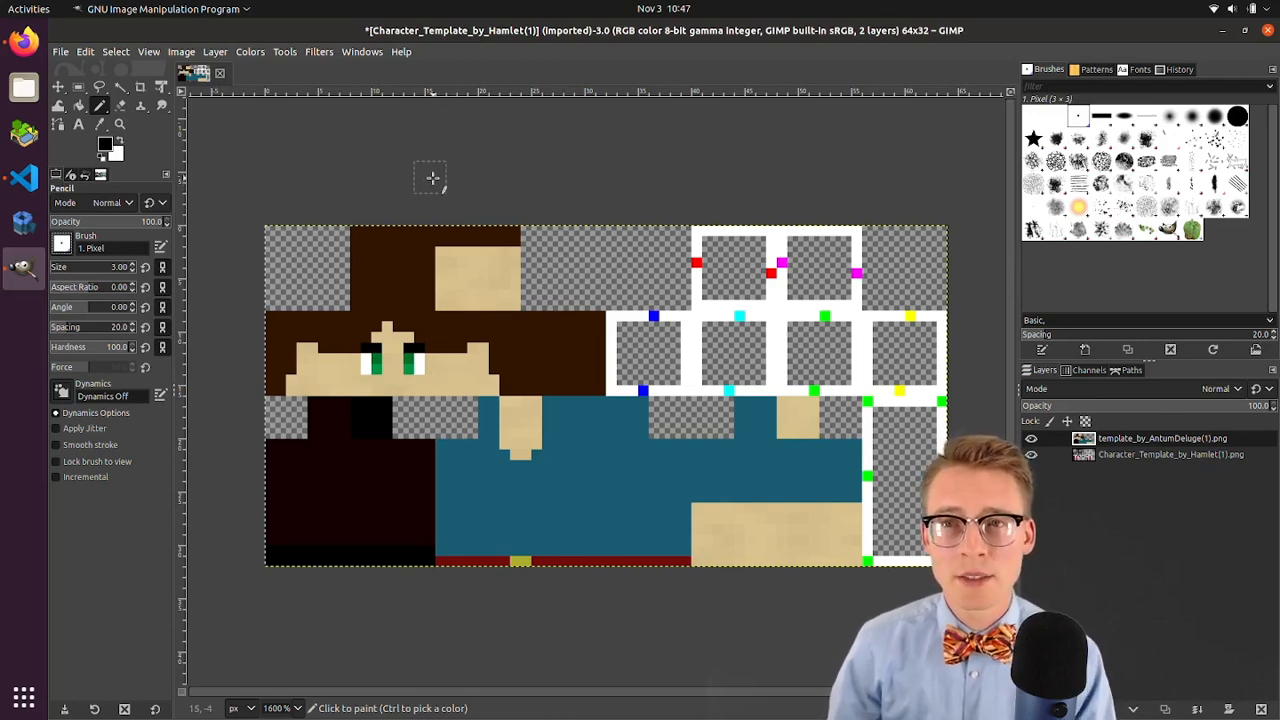
{"action": "left_click", "coordinate": [133, 271]}
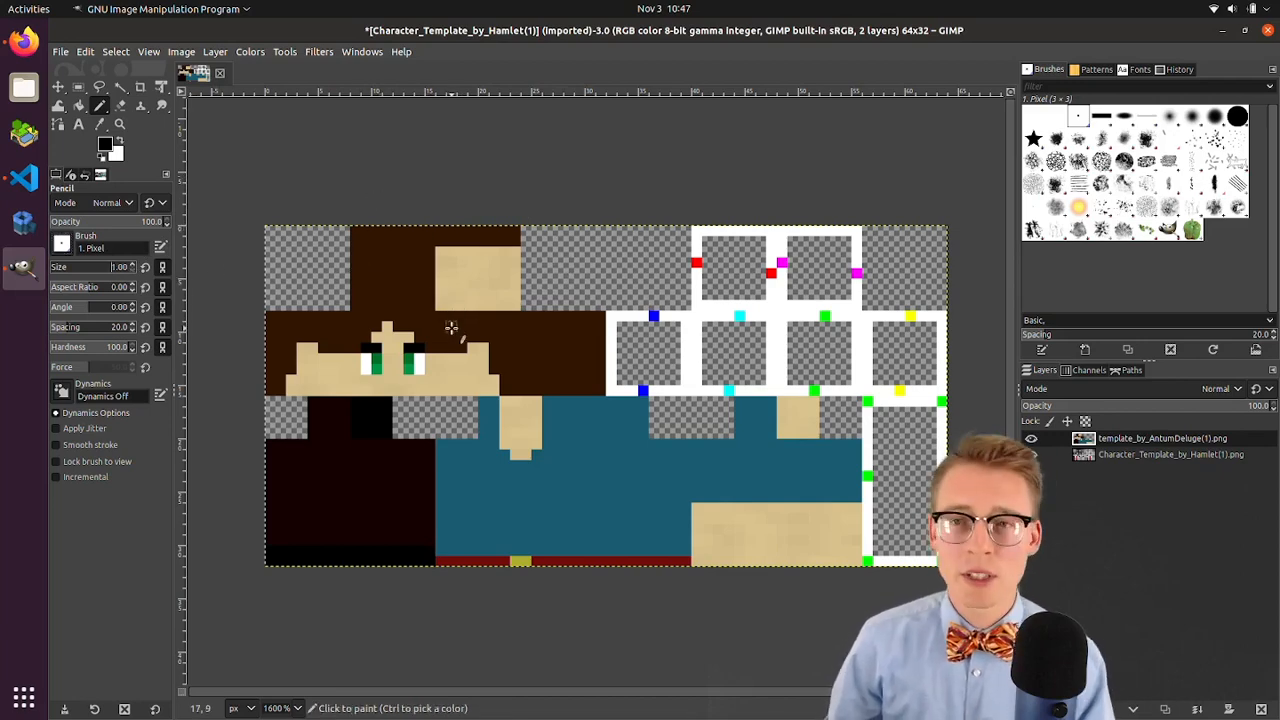
- Pencil a 2 by 2 block of black pixels in the brown hair area beside the white outline
{"action": "scroll", "coordinate": [440, 312], "scroll_direction": "up", "scroll_amount": 6}
{"action": "scroll", "coordinate": [540, 322], "scroll_direction": "left", "scroll_amount": 3}
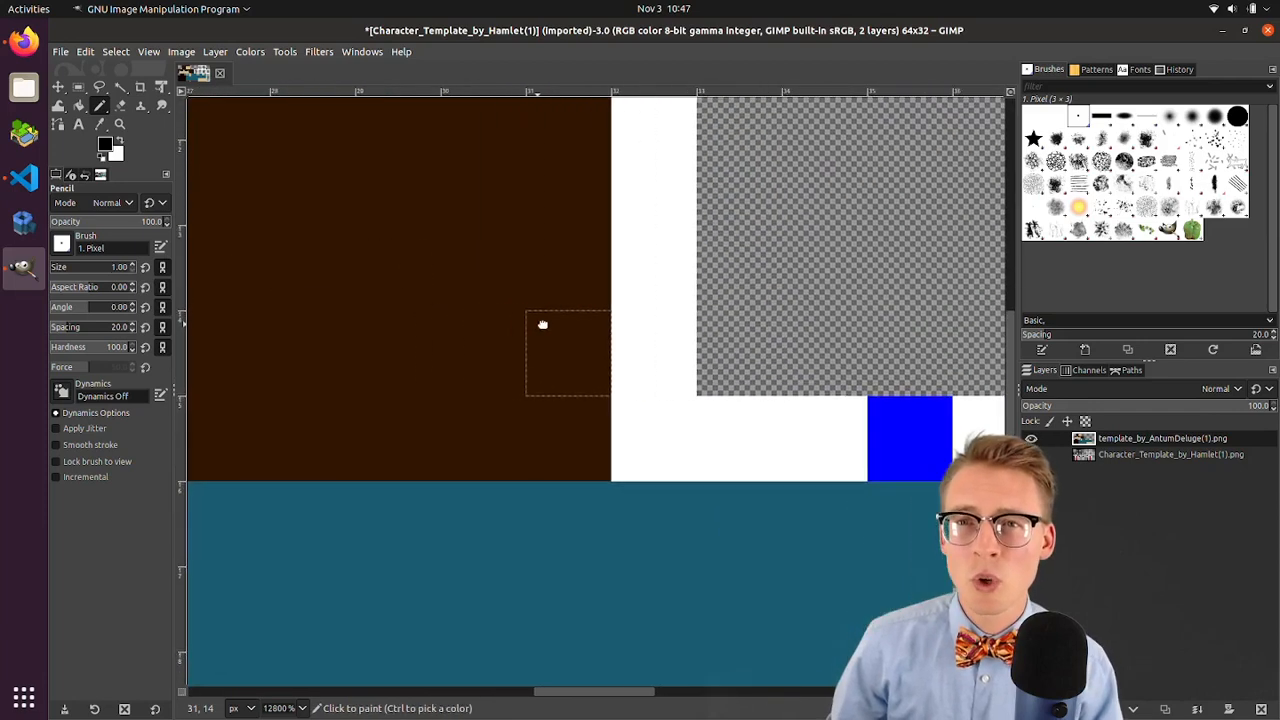
{"action": "left_click", "coordinate": [450, 342]}
{"action": "left_click", "coordinate": [498, 354]}
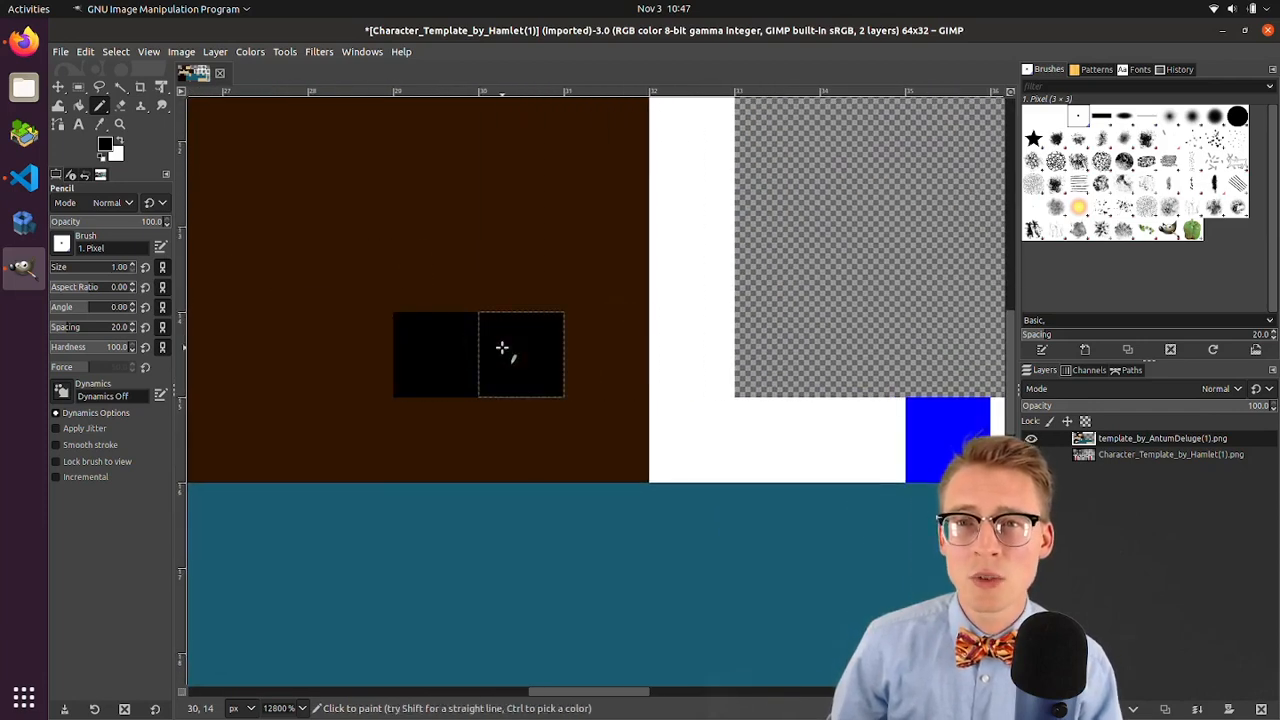
{"action": "left_click", "coordinate": [497, 297]}
{"action": "left_click", "coordinate": [446, 293]}
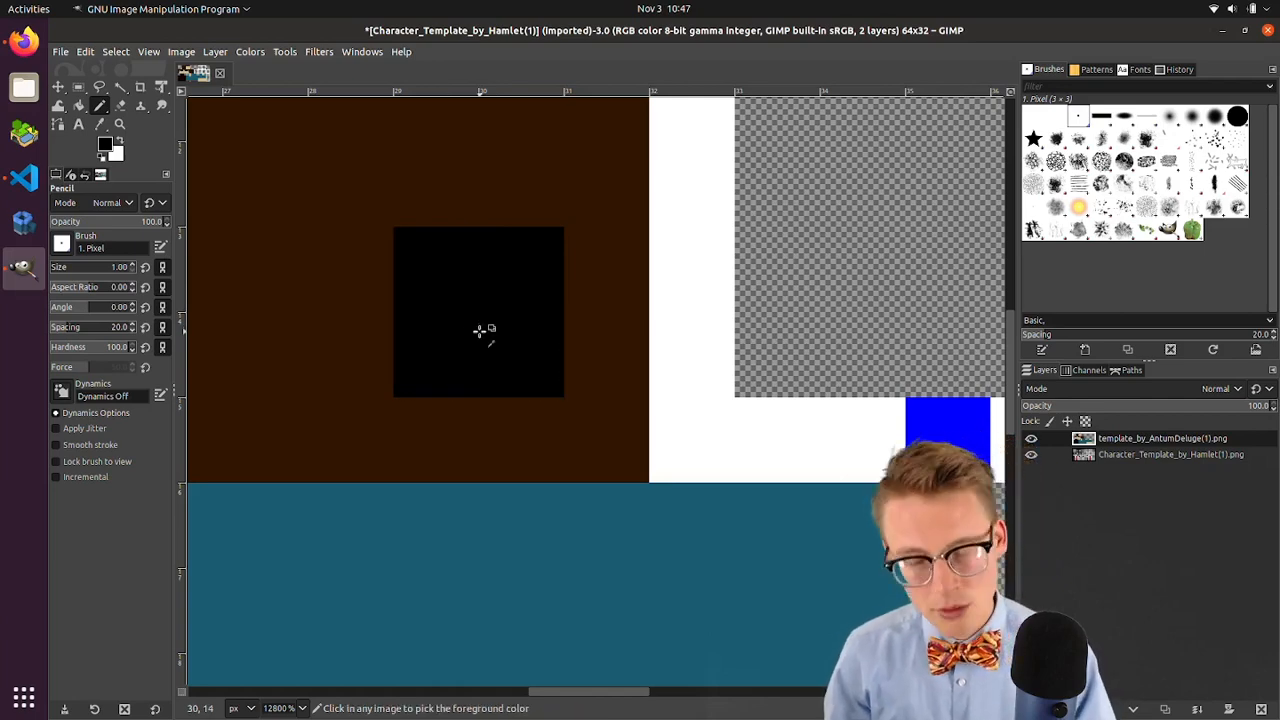
- Undo the four black pencil pixels in the hair area
{"action": "key", "text": "ctrl+z"}
{"action": "key", "text": "ctrl+z"}
{"action": "key", "text": "ctrl+z"}
{"action": "key", "text": "ctrl+z"}
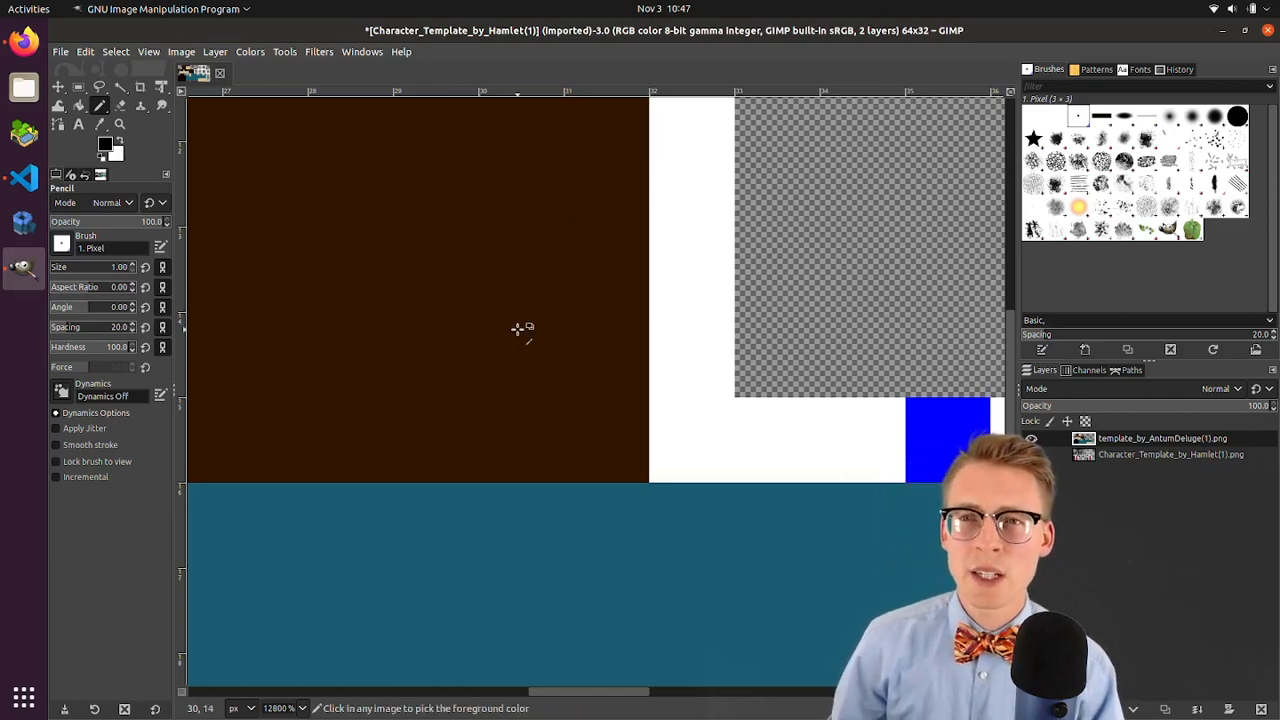
{"action": "scroll", "coordinate": [520, 331], "scroll_direction": "down", "scroll_amount": 6}
{"action": "scroll", "coordinate": [517, 329], "scroll_direction": "down", "scroll_amount": 2}
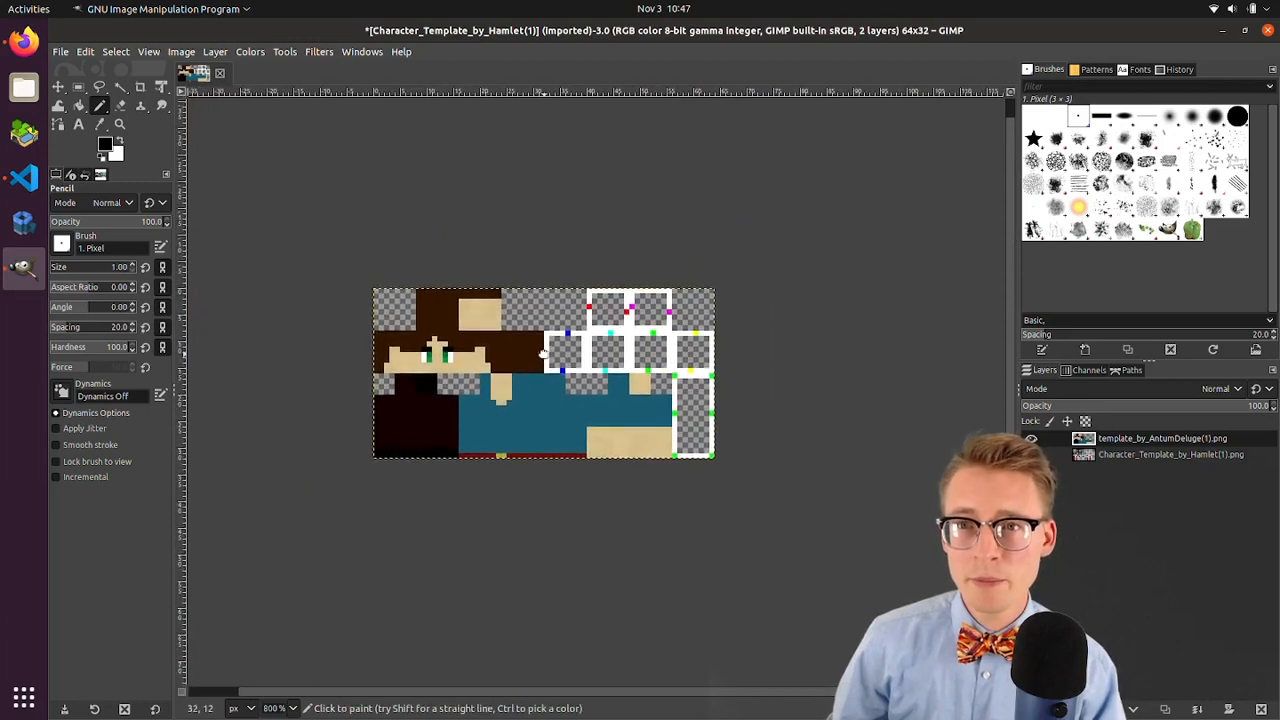
{"action": "scroll", "coordinate": [510, 354], "scroll_direction": "up", "scroll_amount": 1}
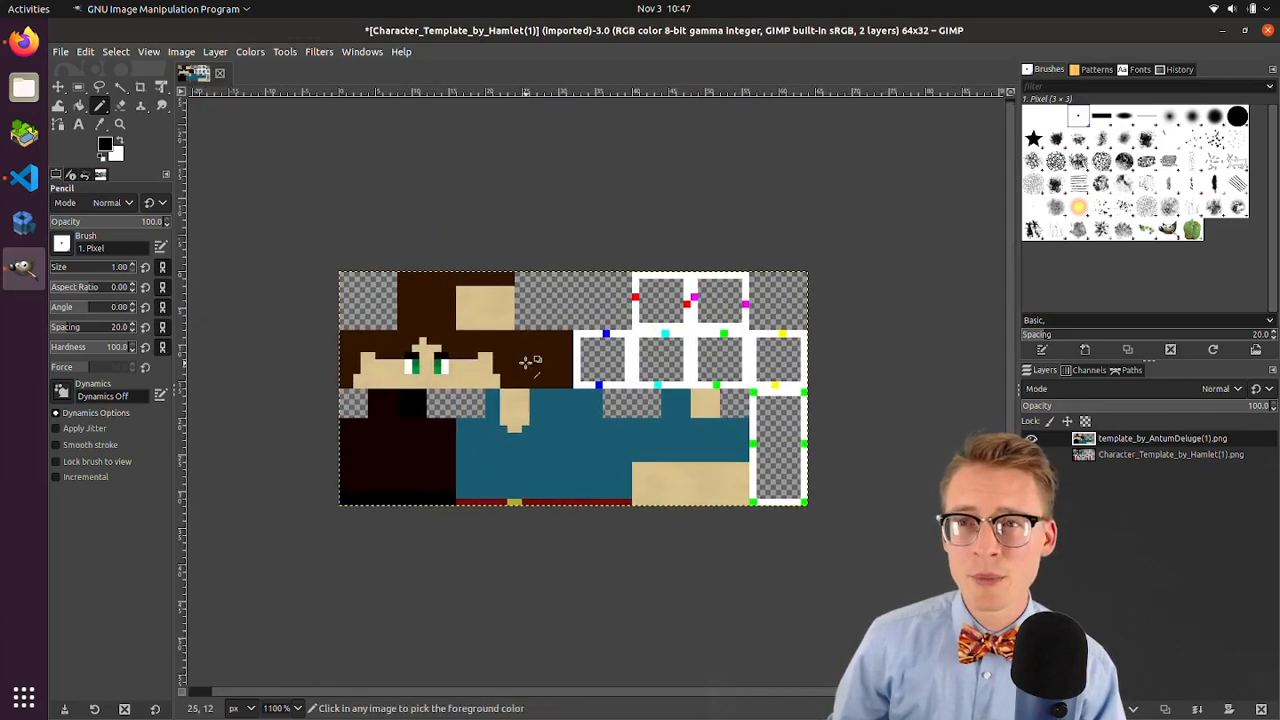
{"action": "scroll", "coordinate": [528, 362], "scroll_direction": "up", "scroll_amount": 2}
{"action": "scroll", "coordinate": [528, 362], "scroll_direction": "down", "scroll_amount": 1}
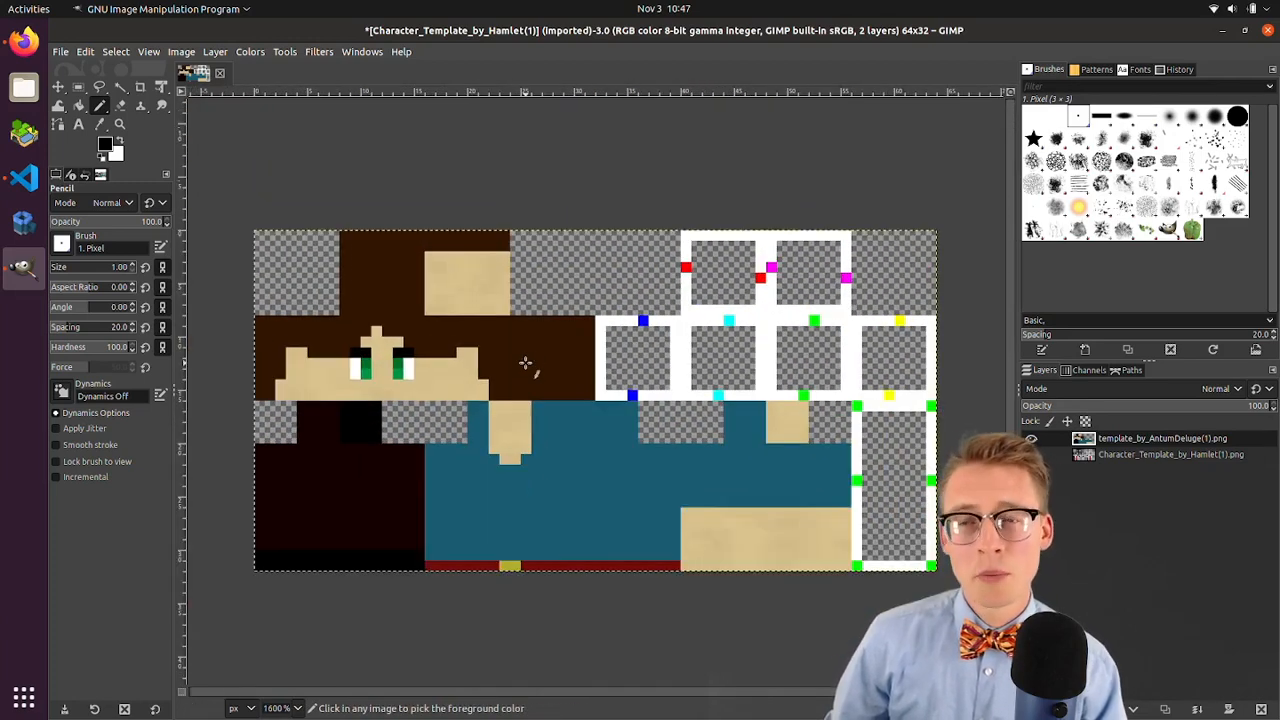
- Make the template_by_AntumDeluge(1).png layer active and hide the Character_Template_by_Hamlet(1).png layer
{"action": "left_click", "coordinate": [1062, 458]}
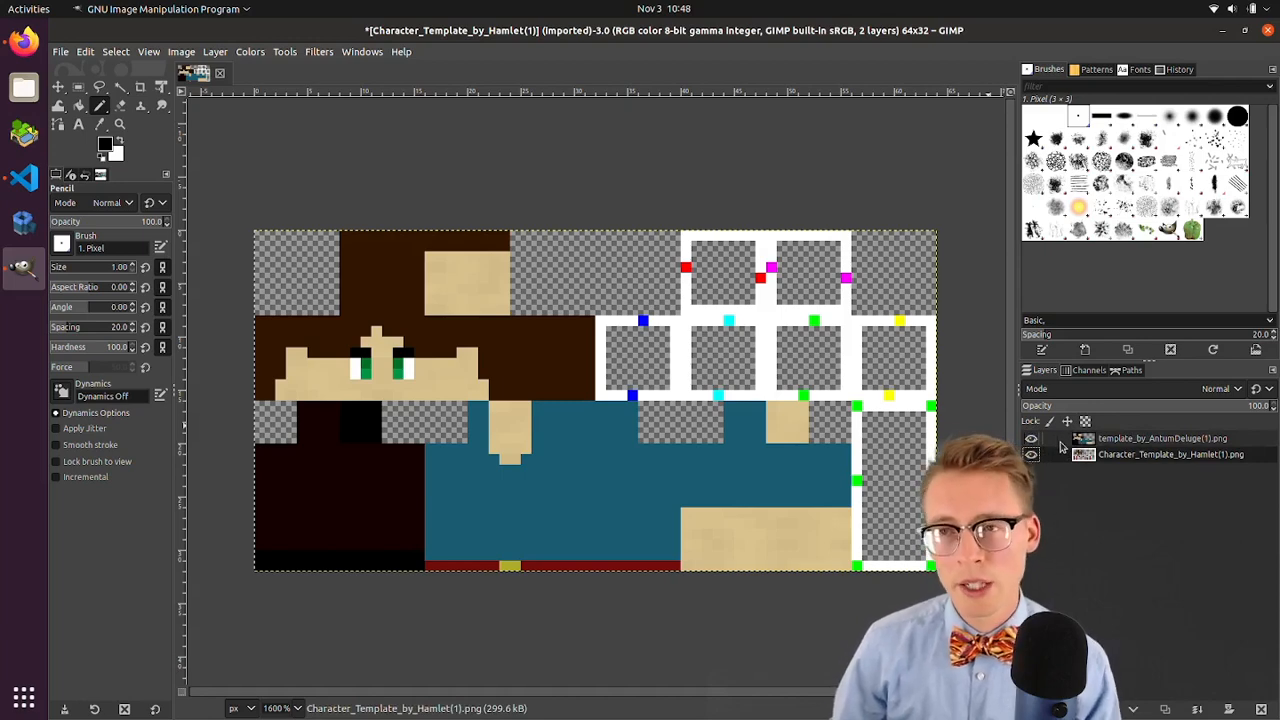
{"action": "left_click", "coordinate": [1062, 444]}
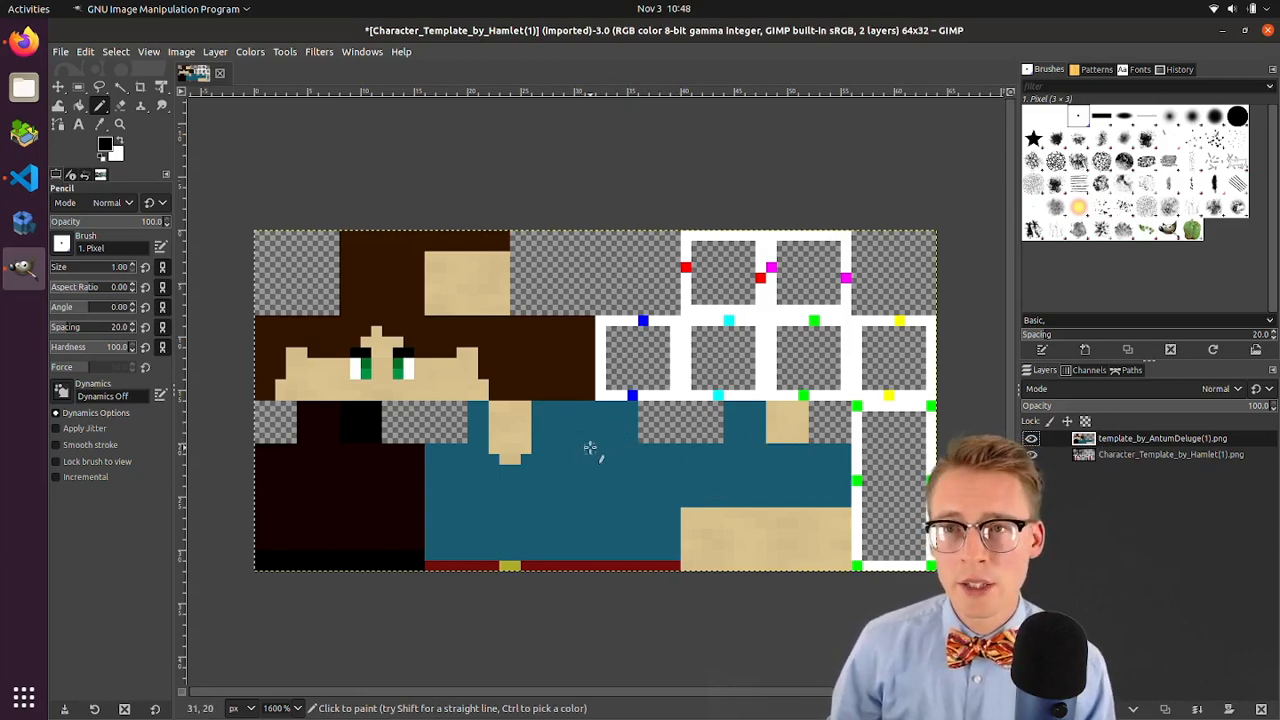
{"action": "left_click", "coordinate": [1031, 454]}
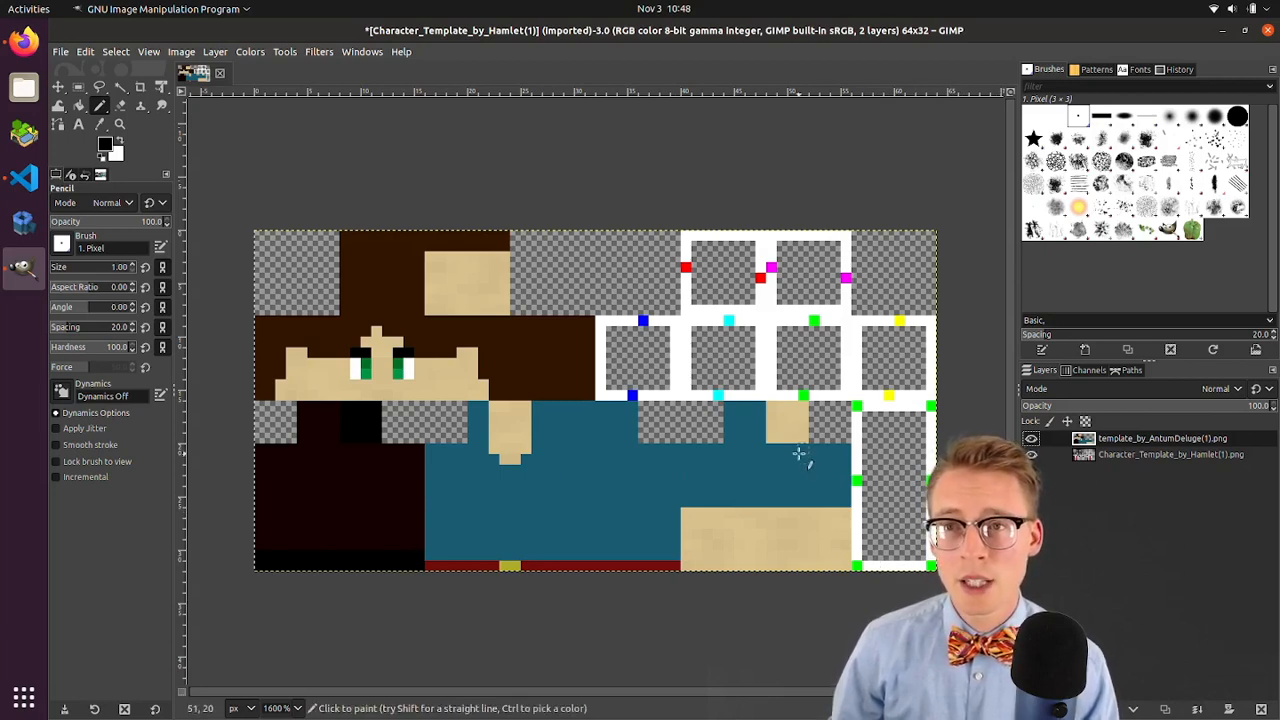
{"action": "left_click", "coordinate": [1031, 455]}
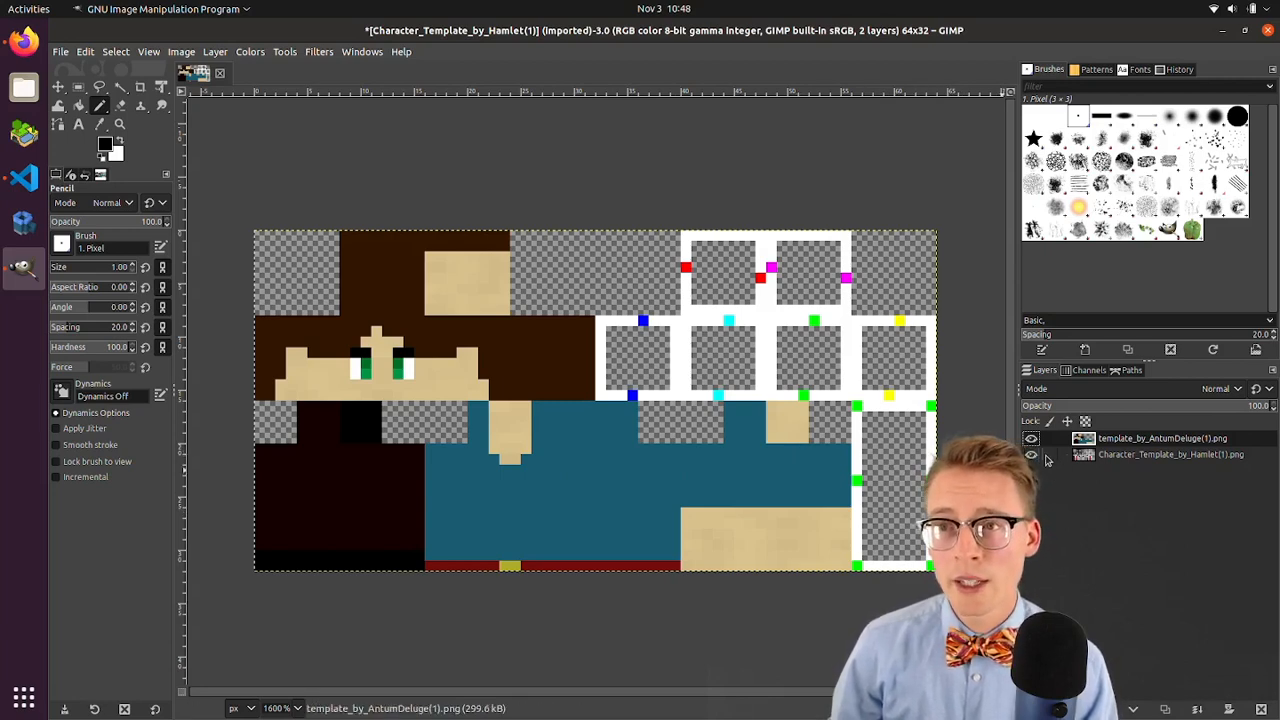
{"action": "left_click", "coordinate": [1036, 456]}
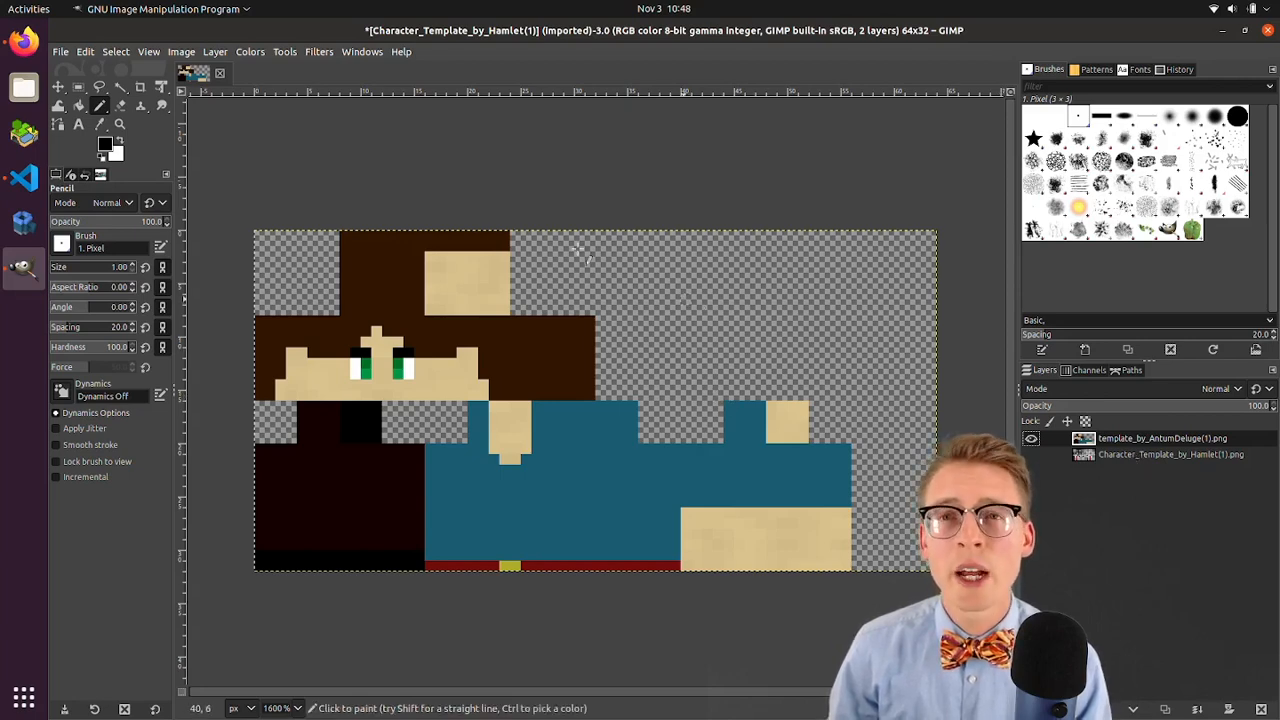
- Export the image to the Downloads folder as character_1.png, keeping the default PNG options
{"action": "left_click", "coordinate": [62, 52]}
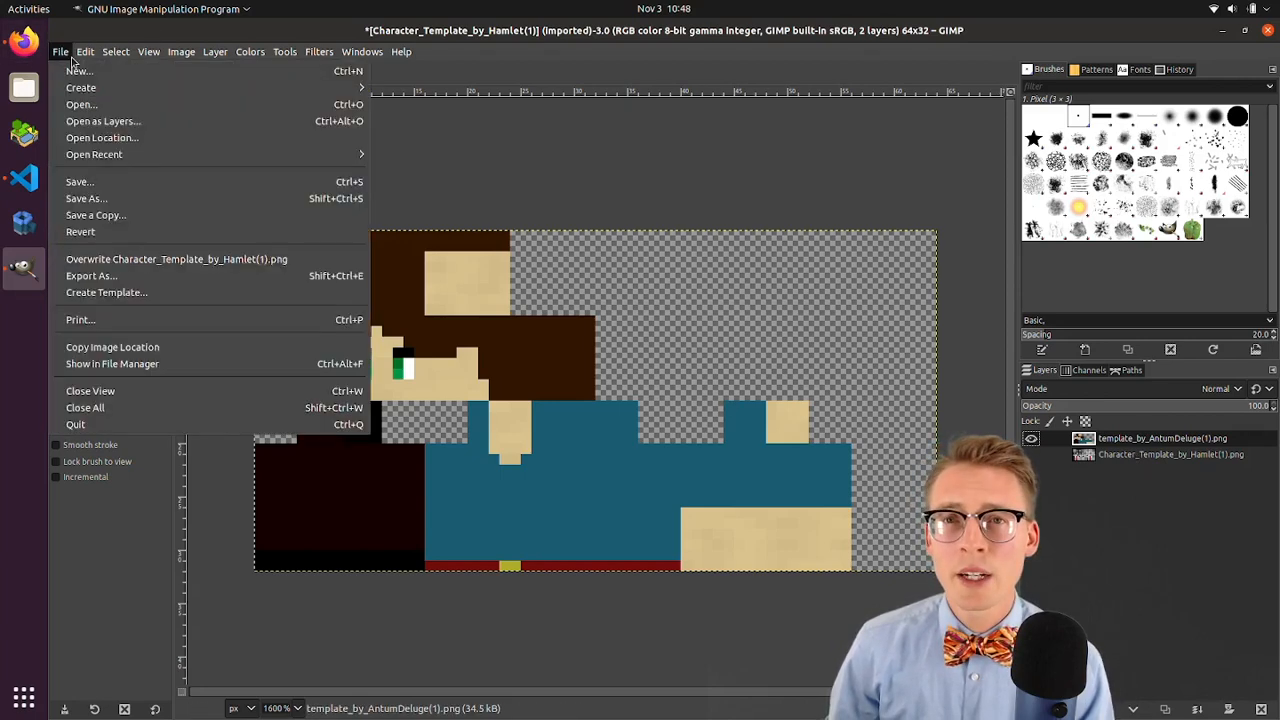
{"action": "left_click", "coordinate": [124, 282]}
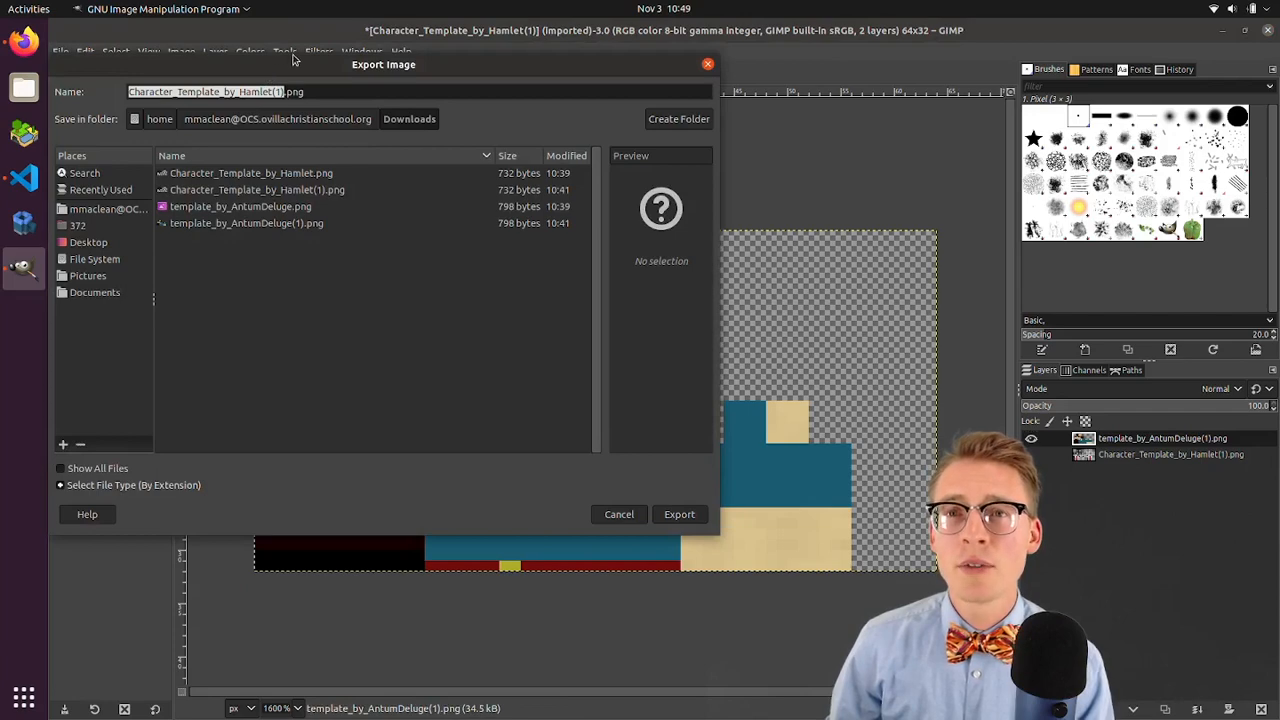
{"action": "left_click_drag", "start_coordinate": [293, 63], "coordinate": [364, 192]}
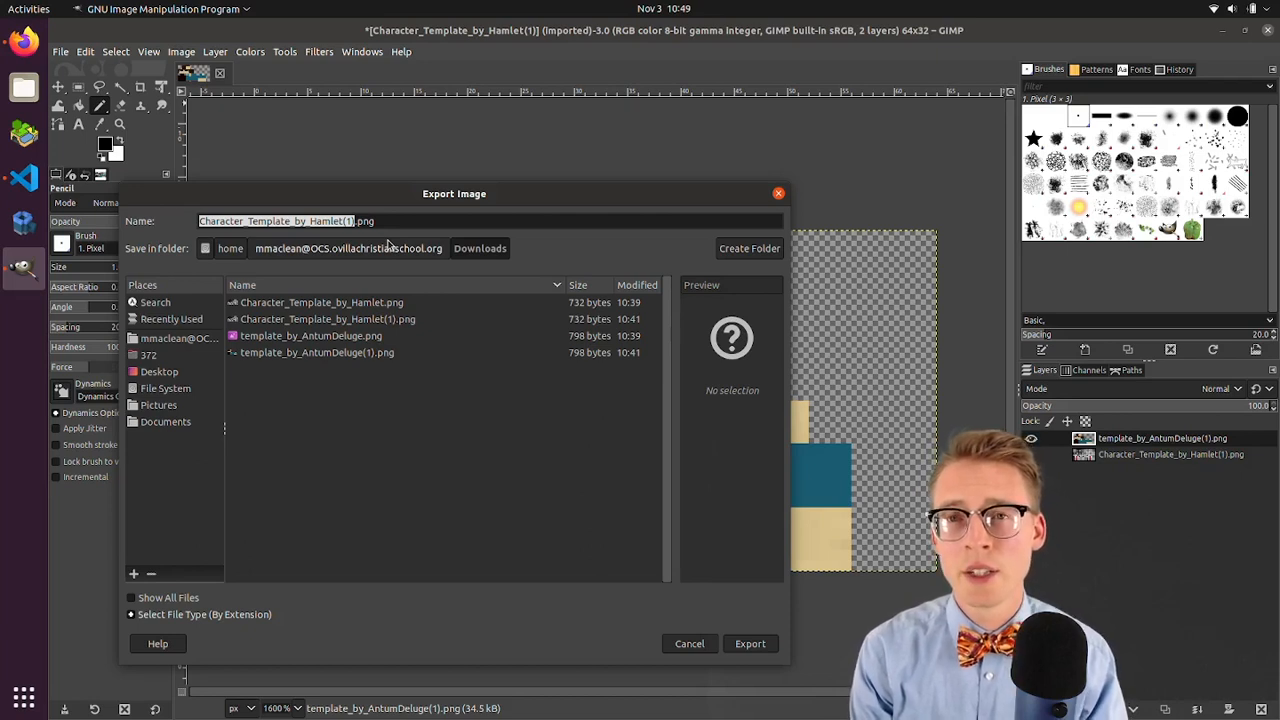
{"action": "type", "text": "sh"}
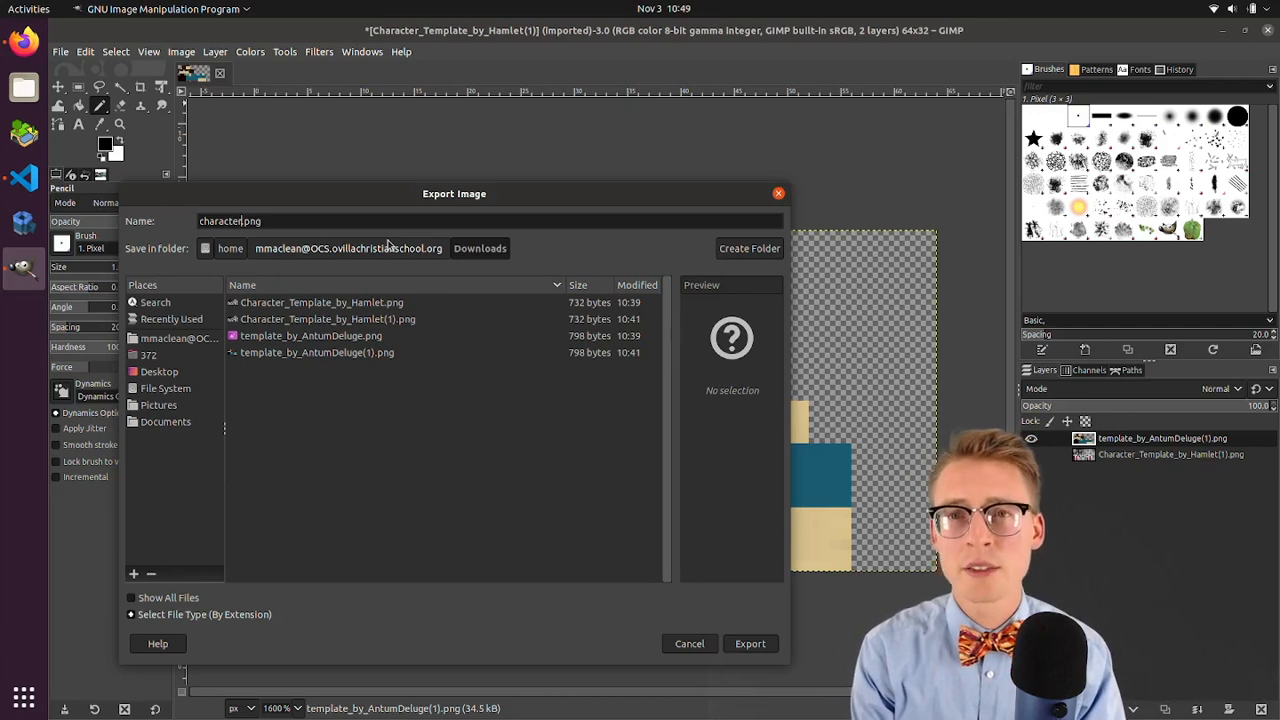
{"action": "type", "text": "_"}
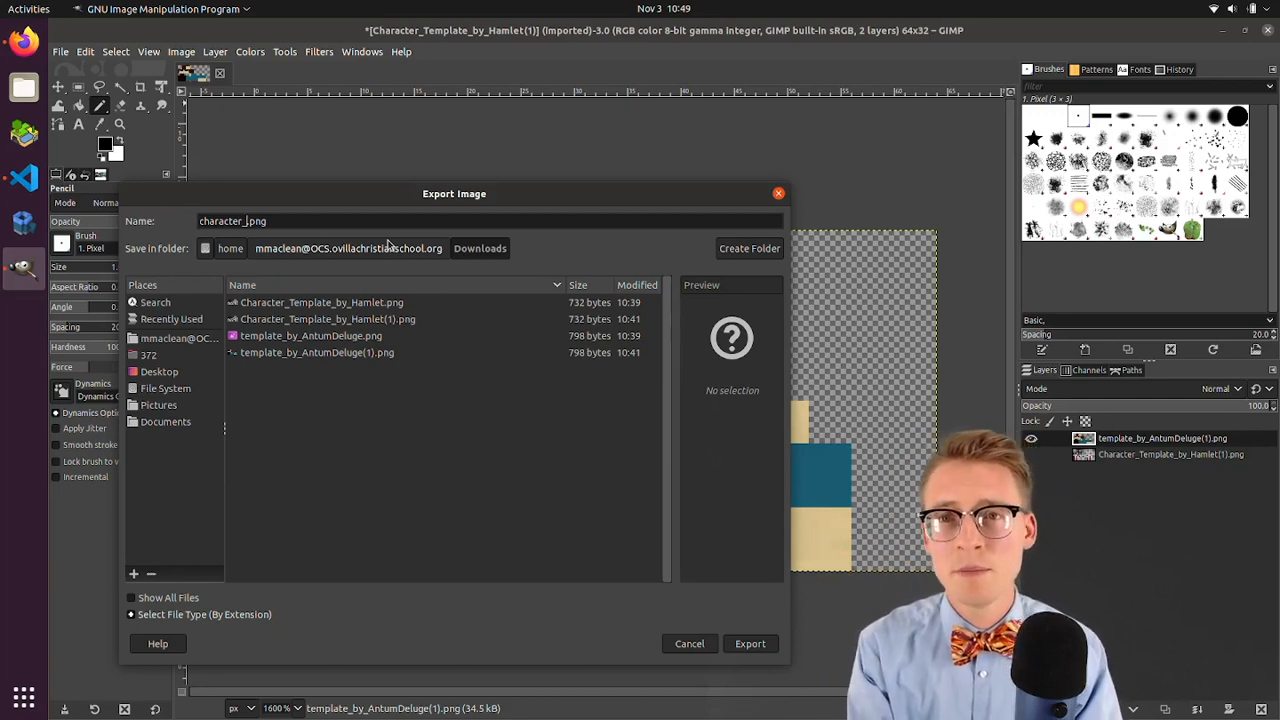
{"action": "type", "text": "1"}
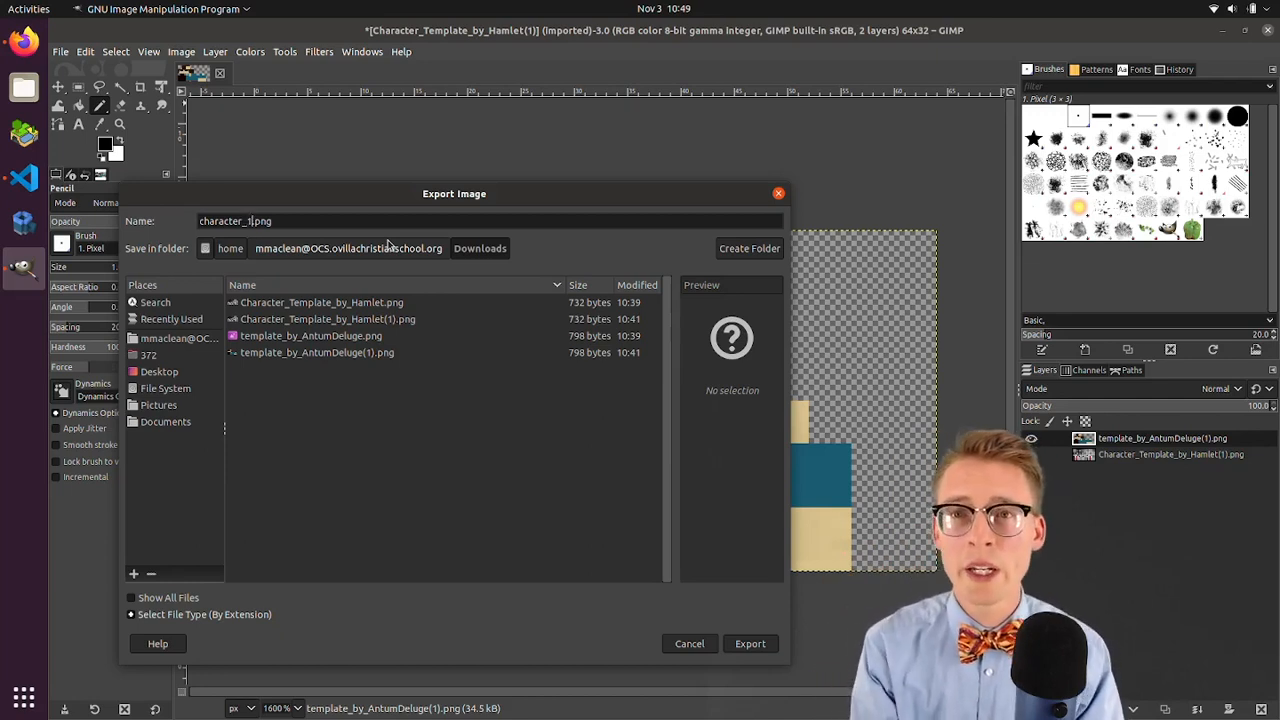
{"action": "left_click", "coordinate": [763, 646]}
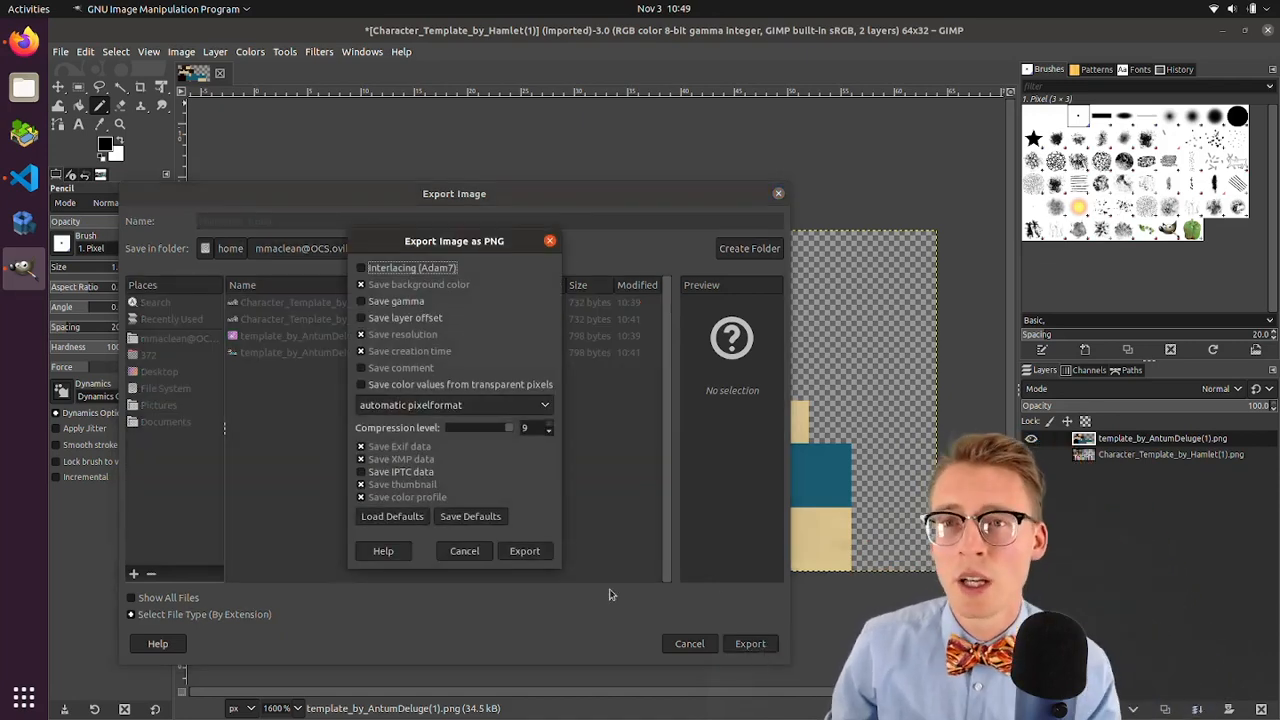
{"action": "left_click", "coordinate": [532, 560]}
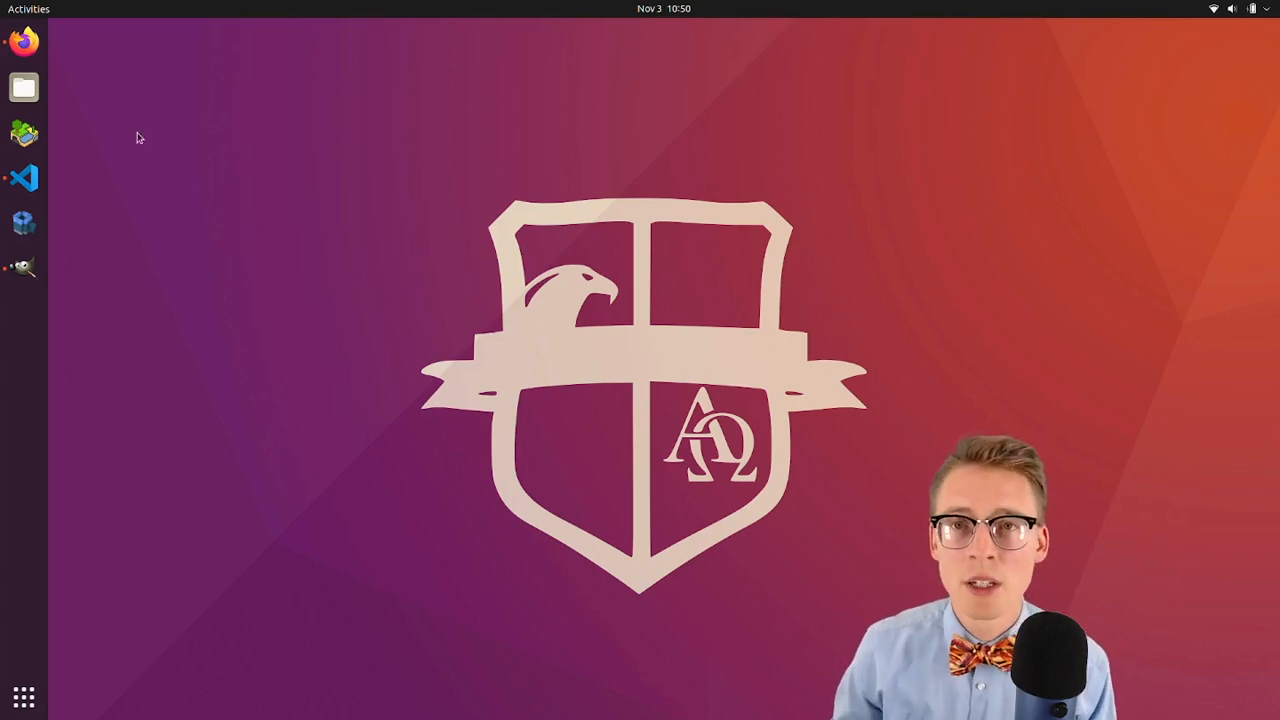
- Open two file manager windows side by side, show Downloads in one of them and select character_1.png
{"action": "left_click", "coordinate": [24, 88]}
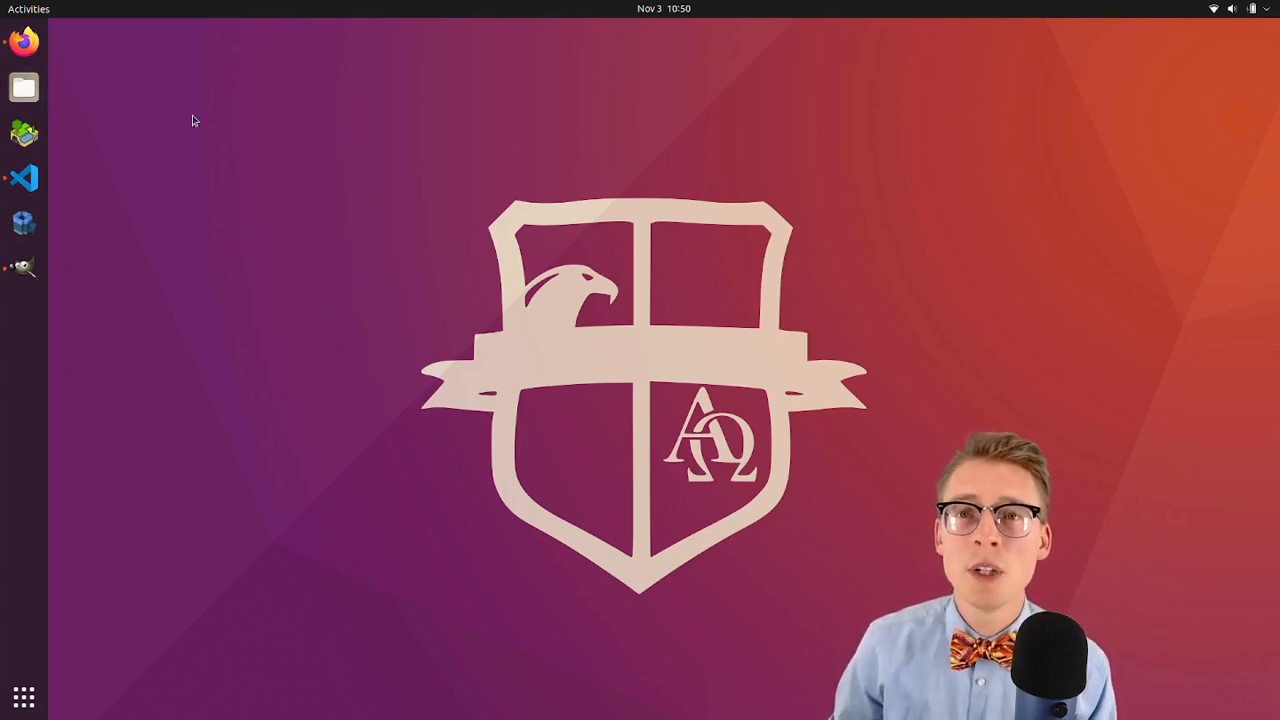
{"action": "right_click", "coordinate": [26, 90]}
{"action": "left_click", "coordinate": [90, 77]}
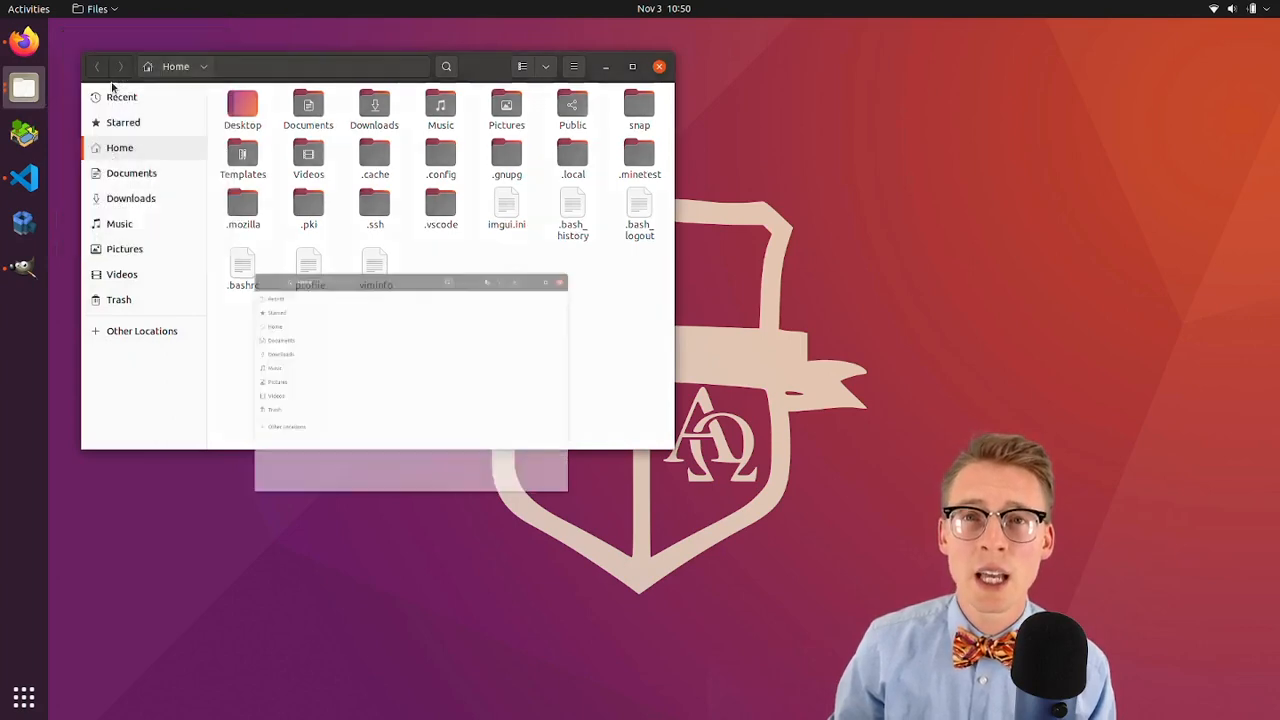
{"action": "left_click_drag", "start_coordinate": [331, 104], "coordinate": [858, 273]}
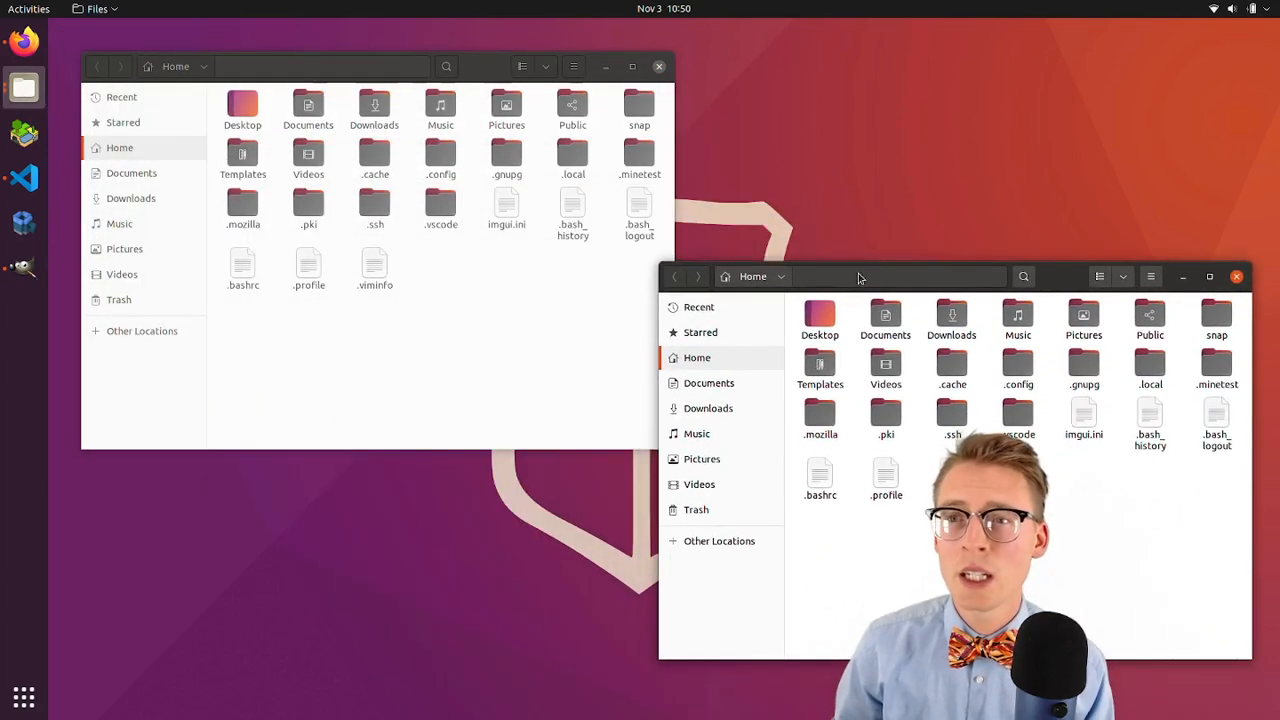
{"action": "double_click", "coordinate": [374, 107]}
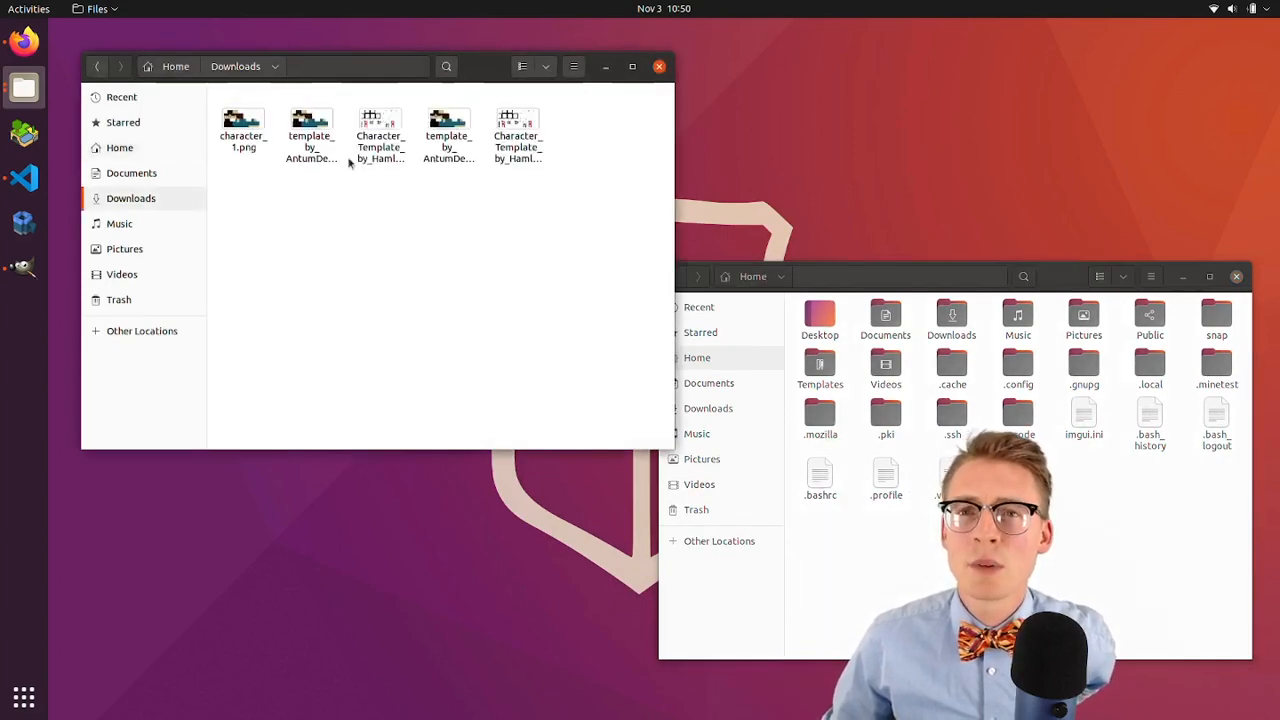
{"action": "left_click", "coordinate": [242, 130]}
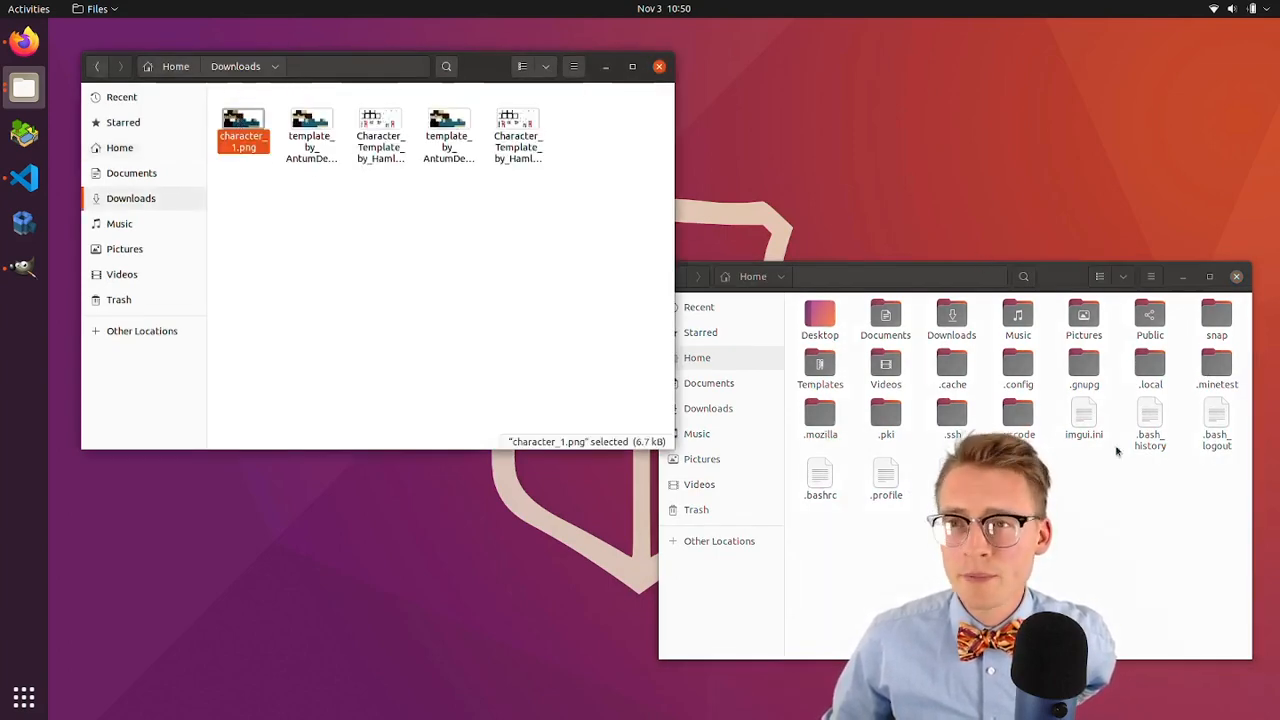
- Open .minetest/mods/skinsdb/textures in the second file manager window and move character_1.png from Downloads into it
{"action": "left_click", "coordinate": [1117, 451]}
{"action": "double_click", "coordinate": [1207, 368]}
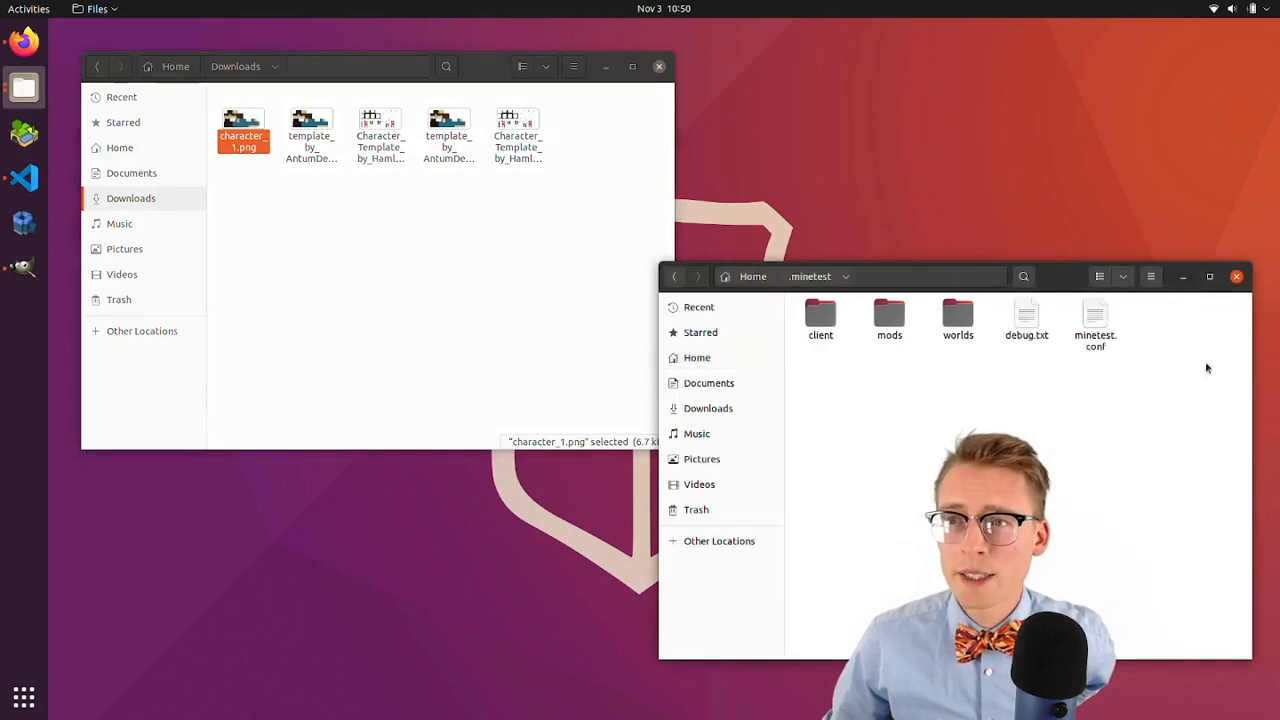
{"action": "double_click", "coordinate": [886, 320]}
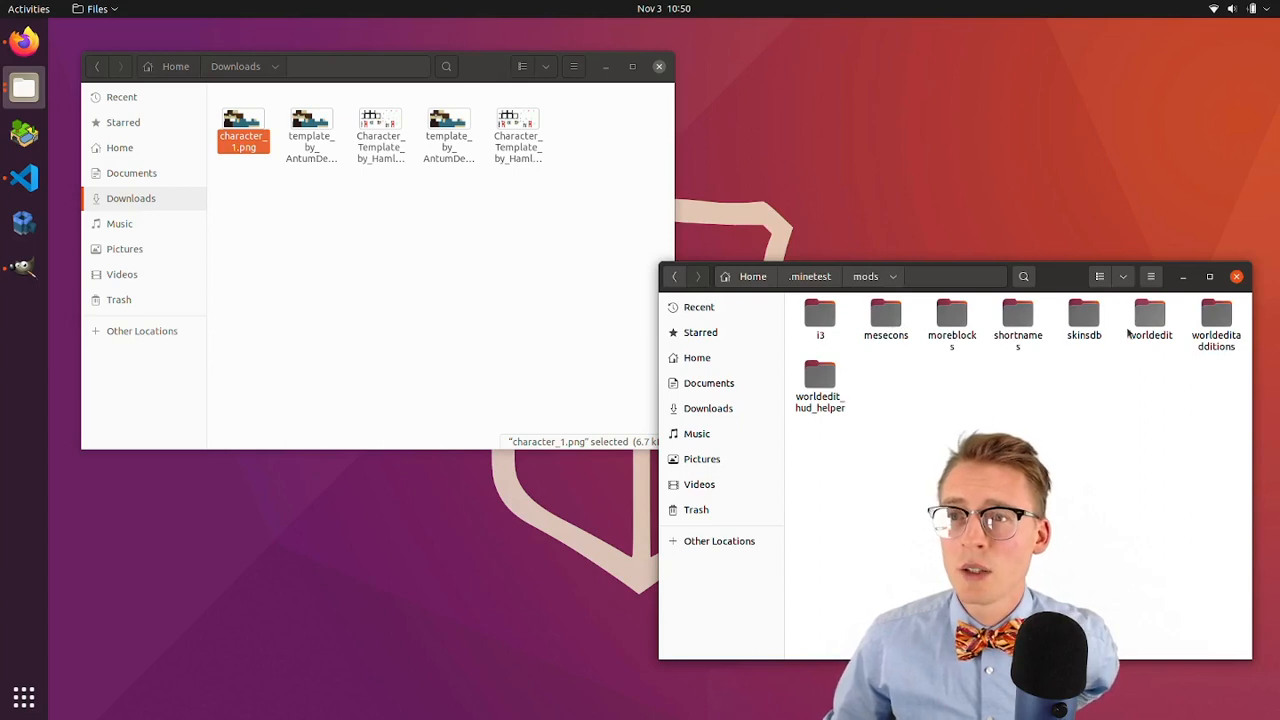
{"action": "double_click", "coordinate": [1085, 318]}
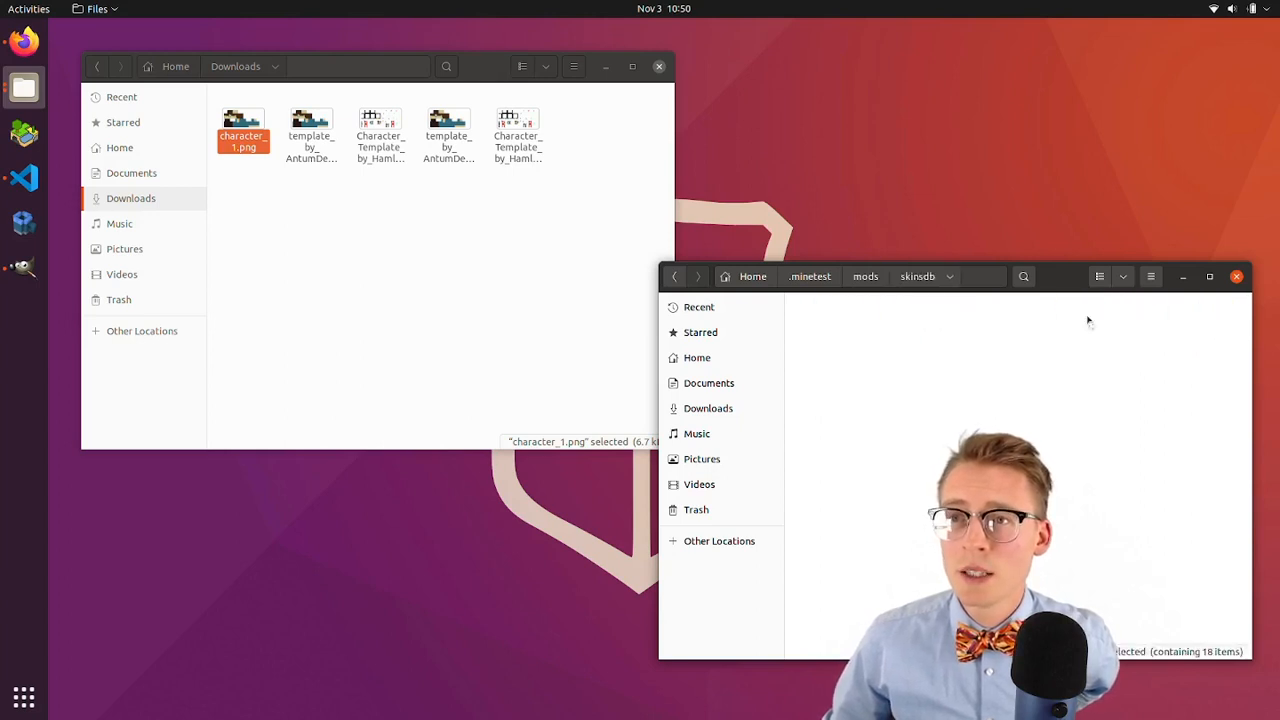
{"action": "double_click", "coordinate": [1018, 316]}
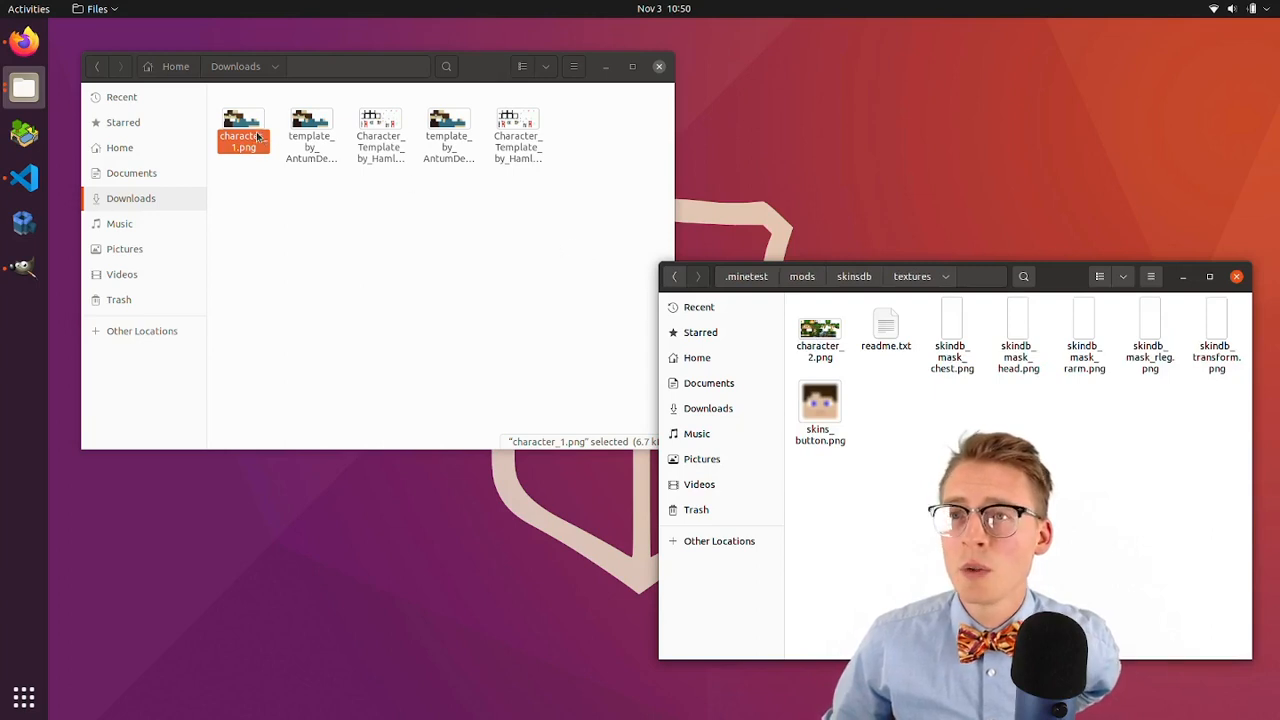
{"action": "left_click_drag", "start_coordinate": [257, 136], "coordinate": [860, 420]}
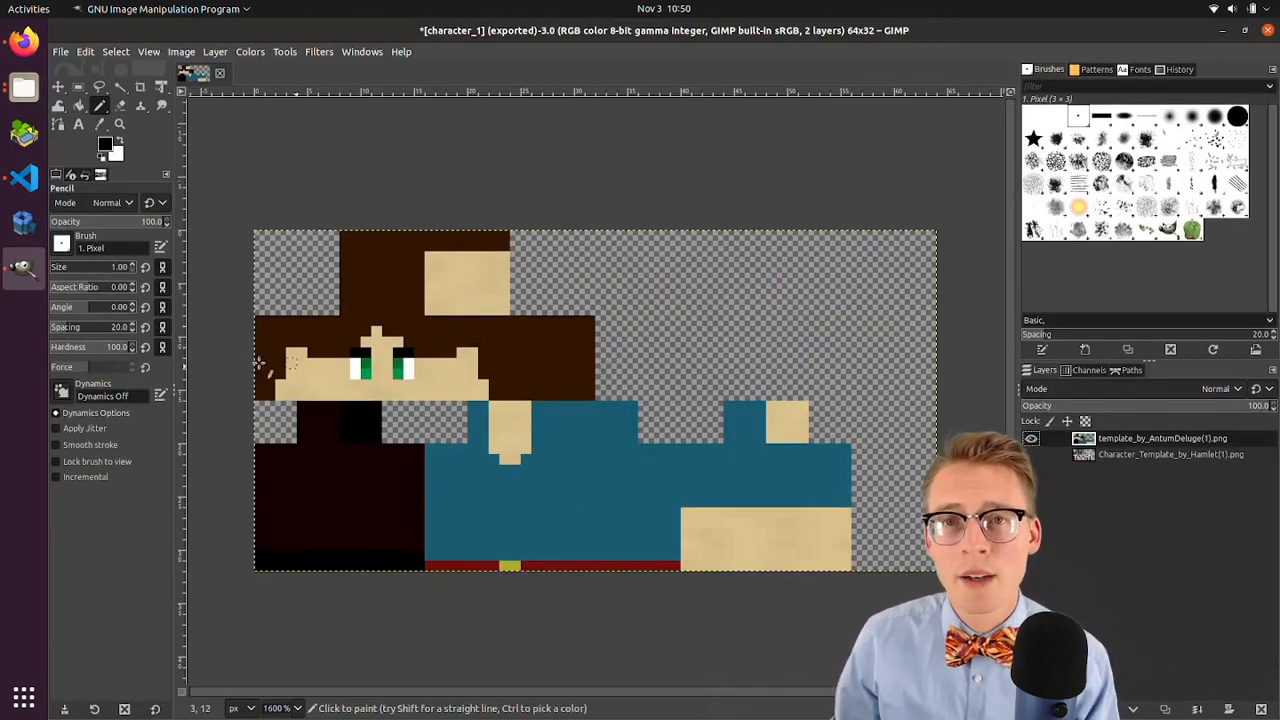
- Launch Minetest and check in the mod selection of world 20-21 whether skinsdb is enabled
{"action": "left_click", "coordinate": [25, 133]}
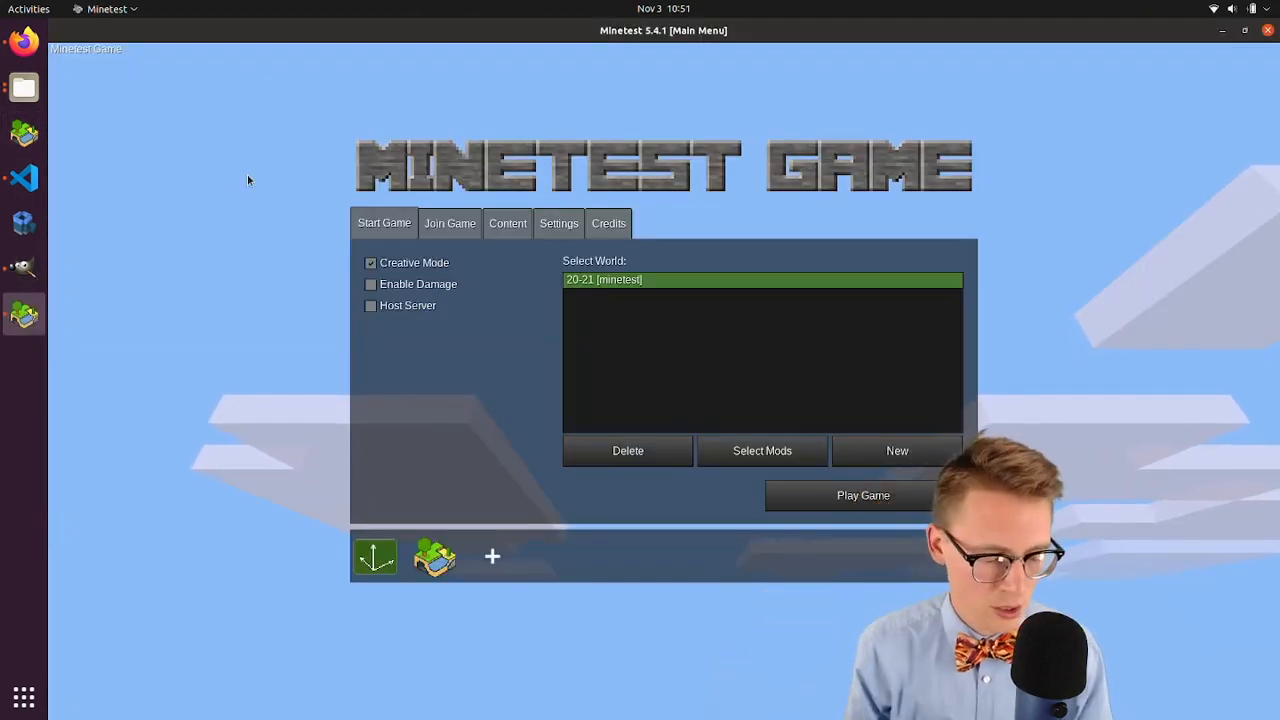
{"action": "left_click", "coordinate": [772, 456]}
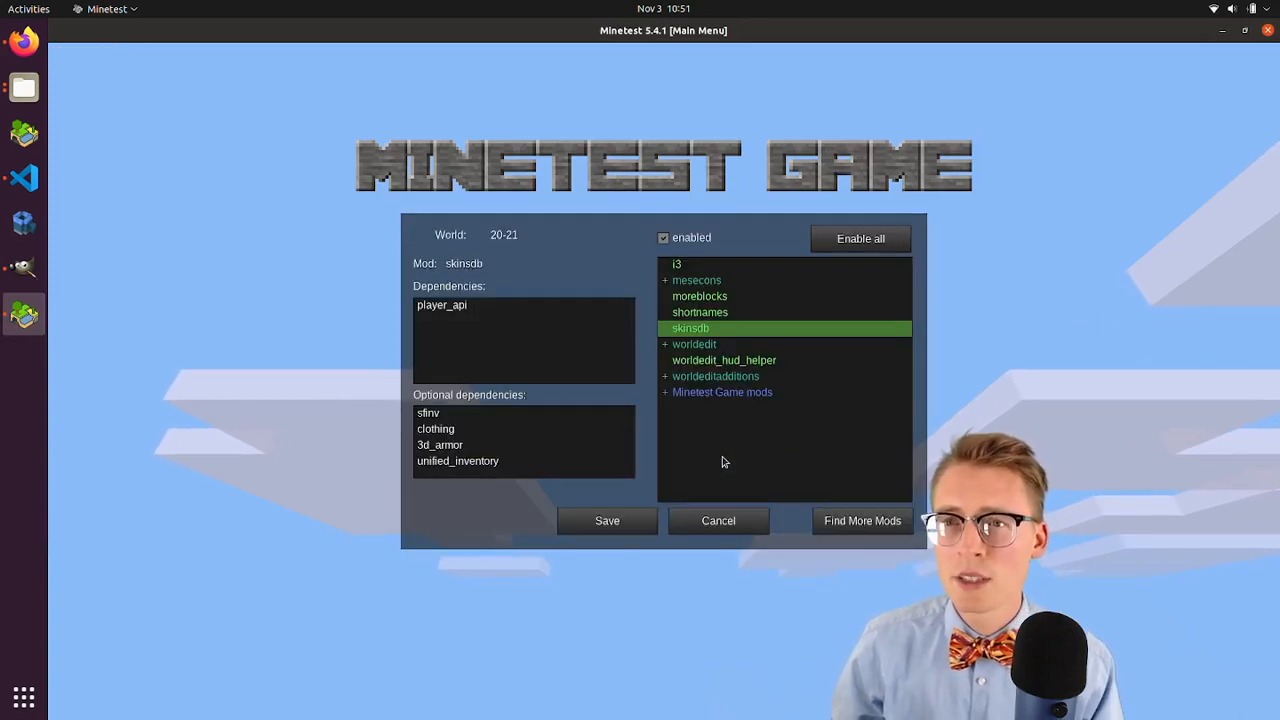
{"action": "key", "text": "Escape"}
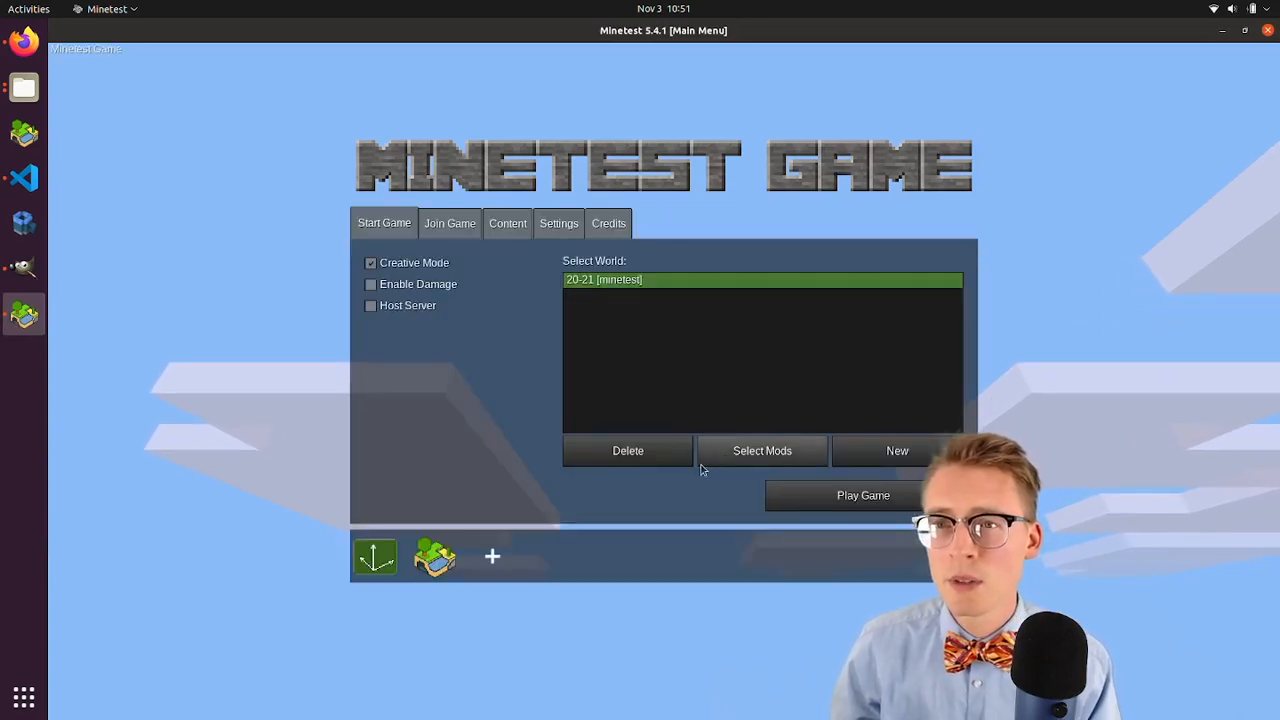
- Start playing the 20-21 world and open the skin selection in the player's inventory
{"action": "left_click", "coordinate": [794, 496]}
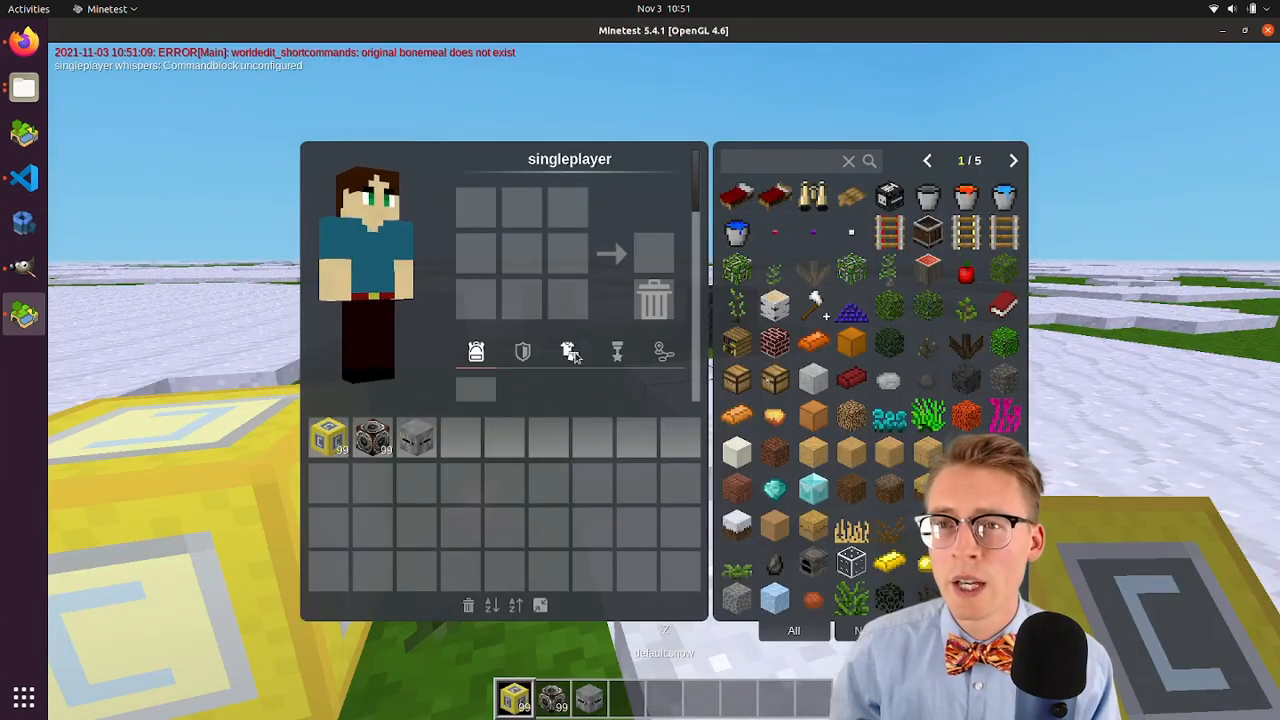
{"action": "left_click", "coordinate": [570, 352]}
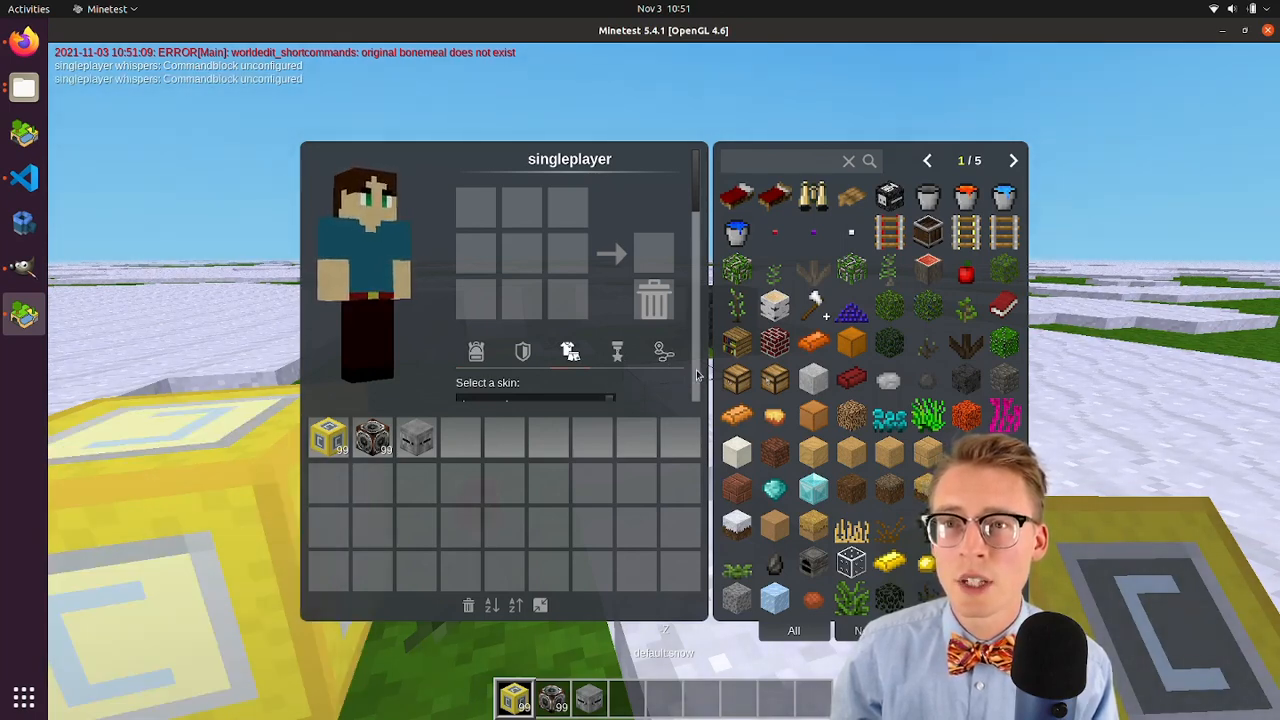
{"action": "scroll", "coordinate": [697, 366], "scroll_direction": "down", "scroll_amount": 1}
- Try the character 2 skin on the player, and switch back to character 1
{"action": "left_click", "coordinate": [598, 379]}
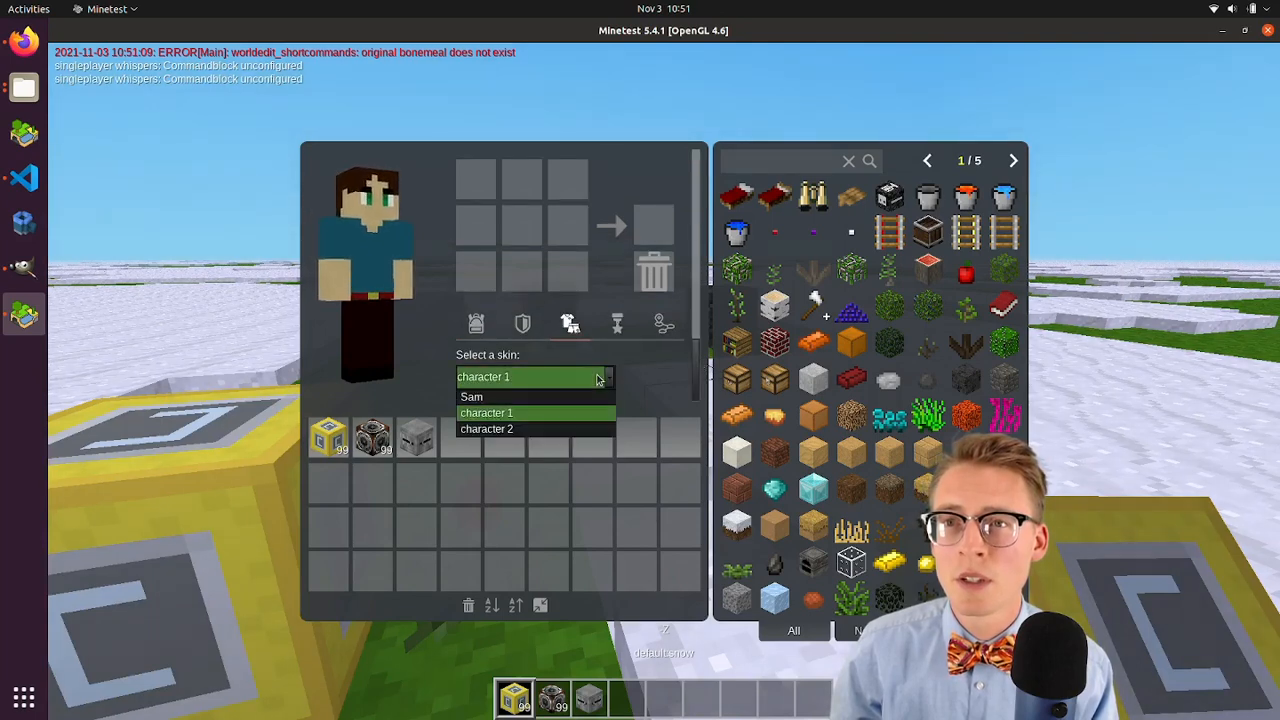
{"action": "left_click", "coordinate": [563, 428]}
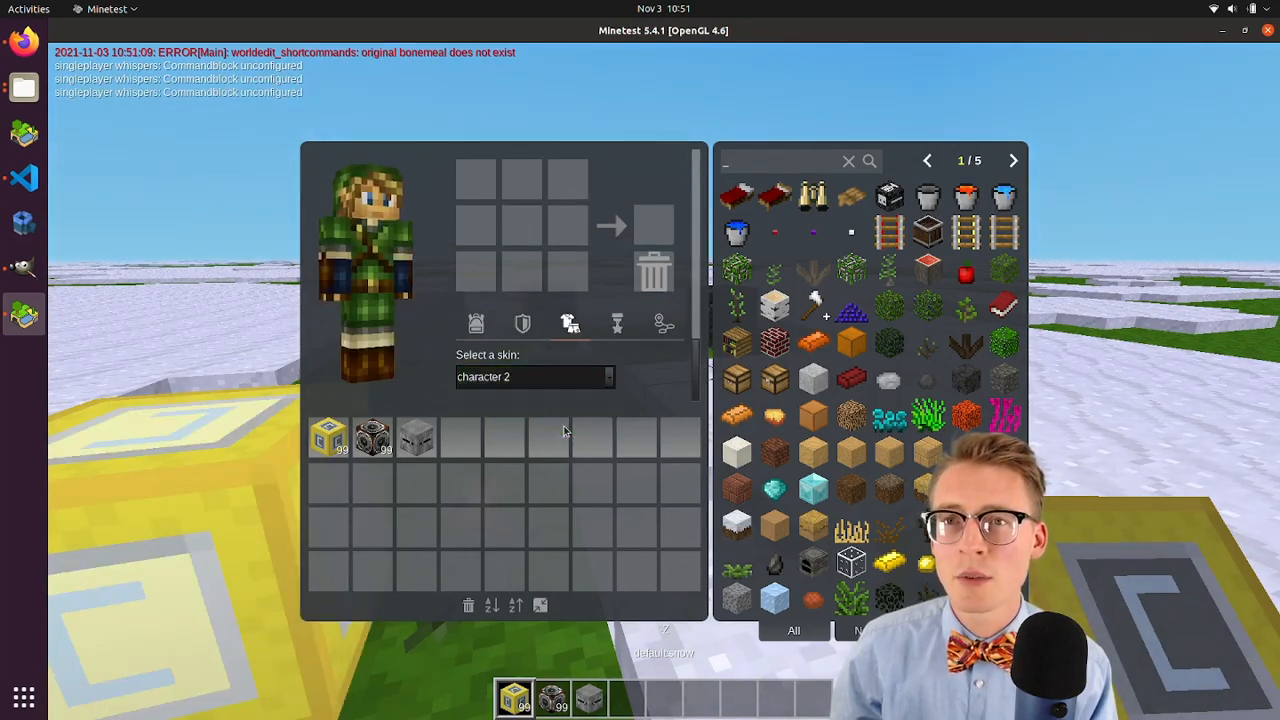
{"action": "left_click", "coordinate": [590, 379]}
{"action": "left_click", "coordinate": [556, 411]}
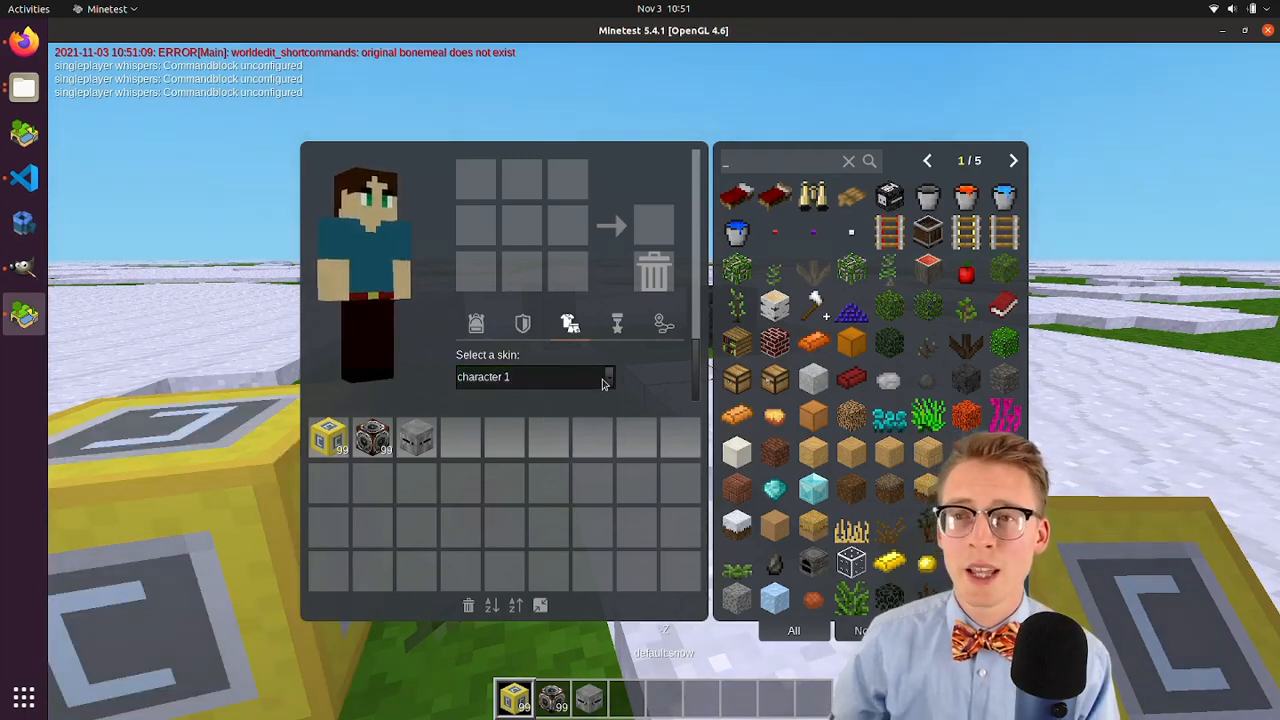
- Close the inventory and switch back to GIMP
{"action": "key", "text": "Escape"}
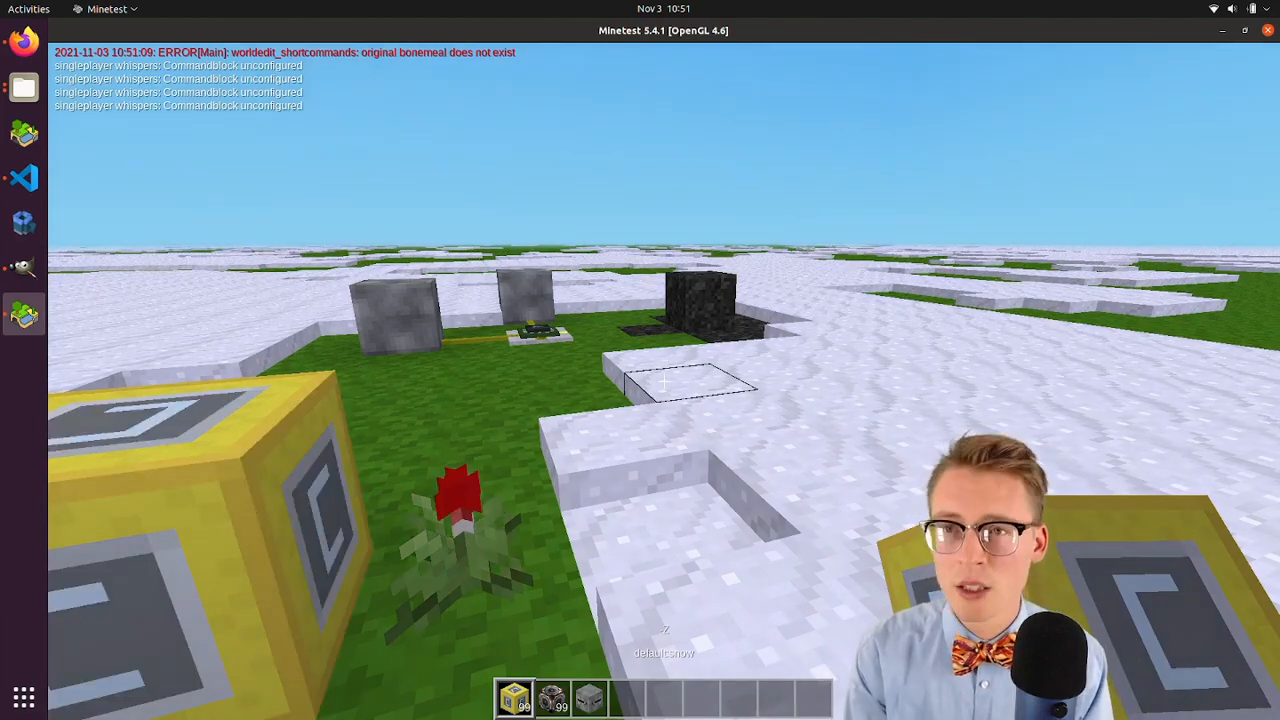
{"action": "key", "text": "alt+Tab"}
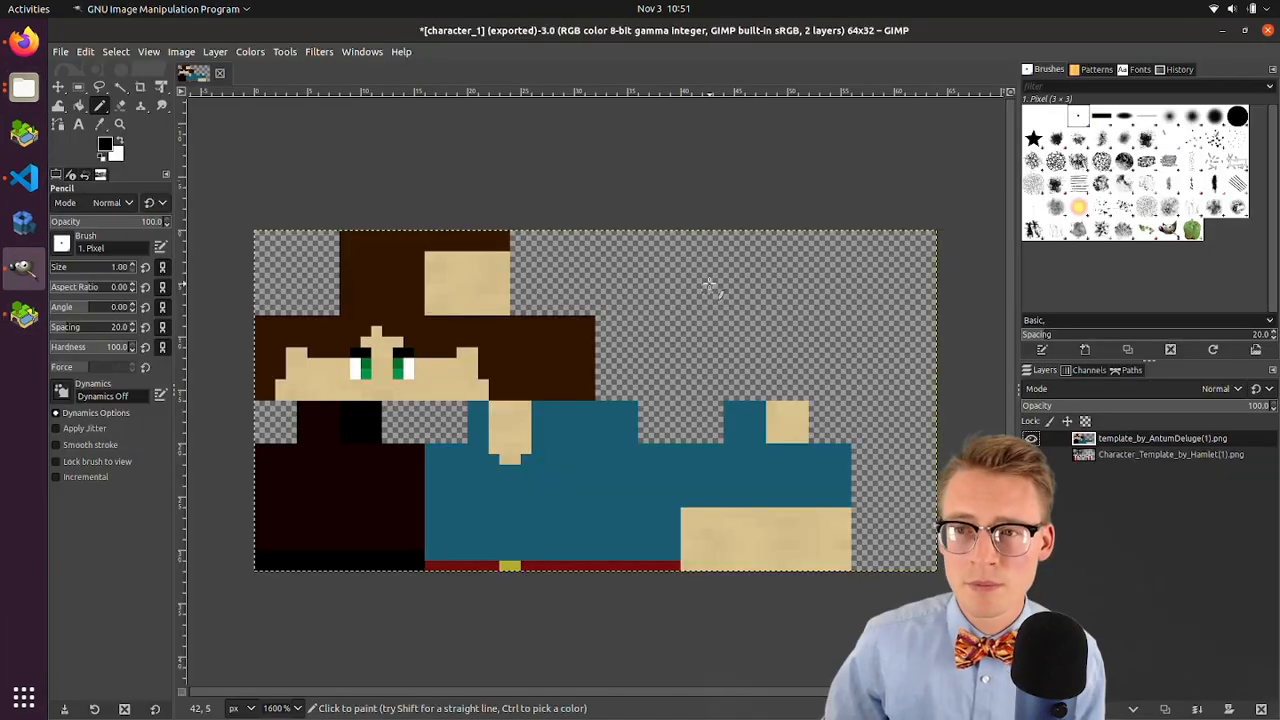